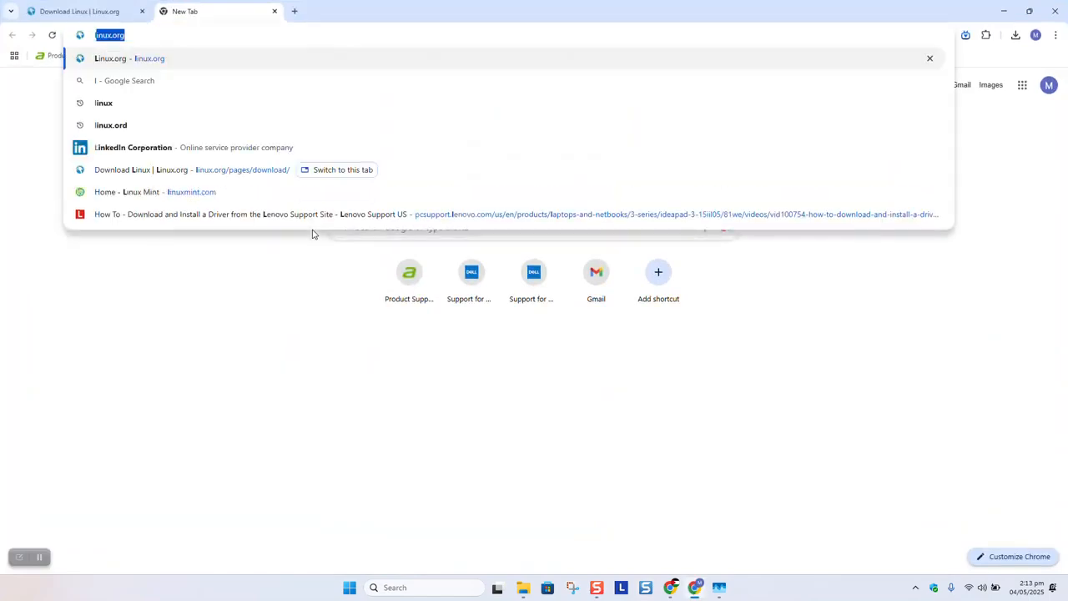
Open linux.org's Download Linux page and go to the Debian download page from the list of distributions
key(Return)
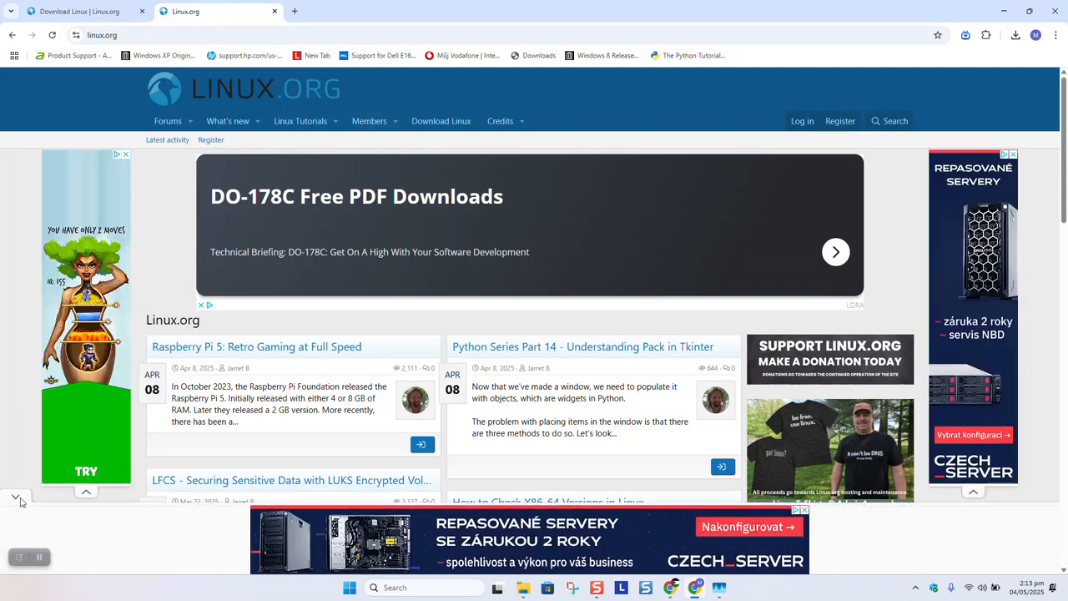
click(430, 120)
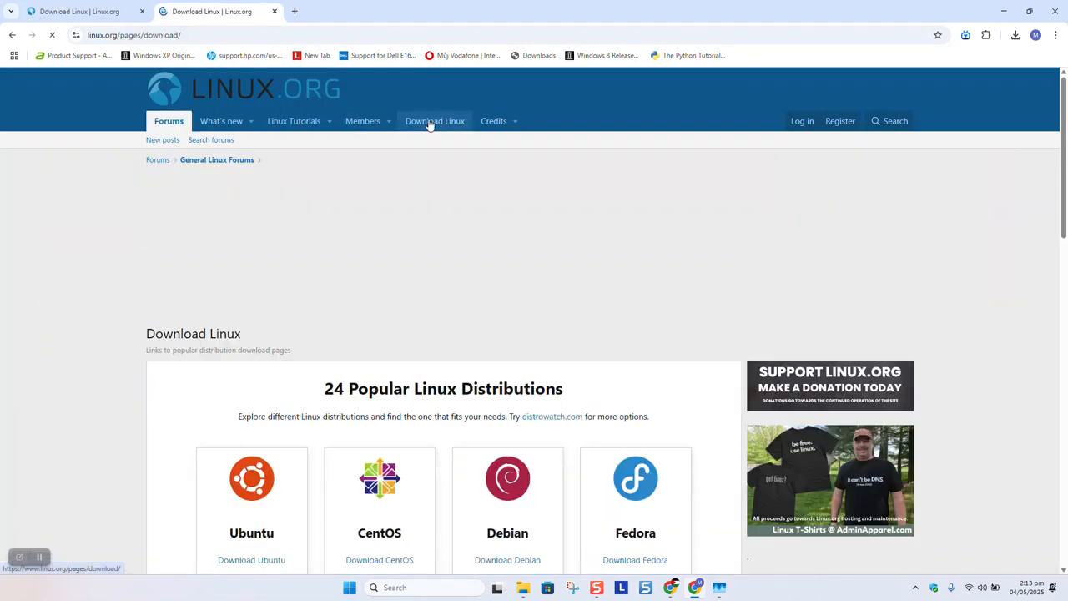
scroll(403, 324, down, 2)
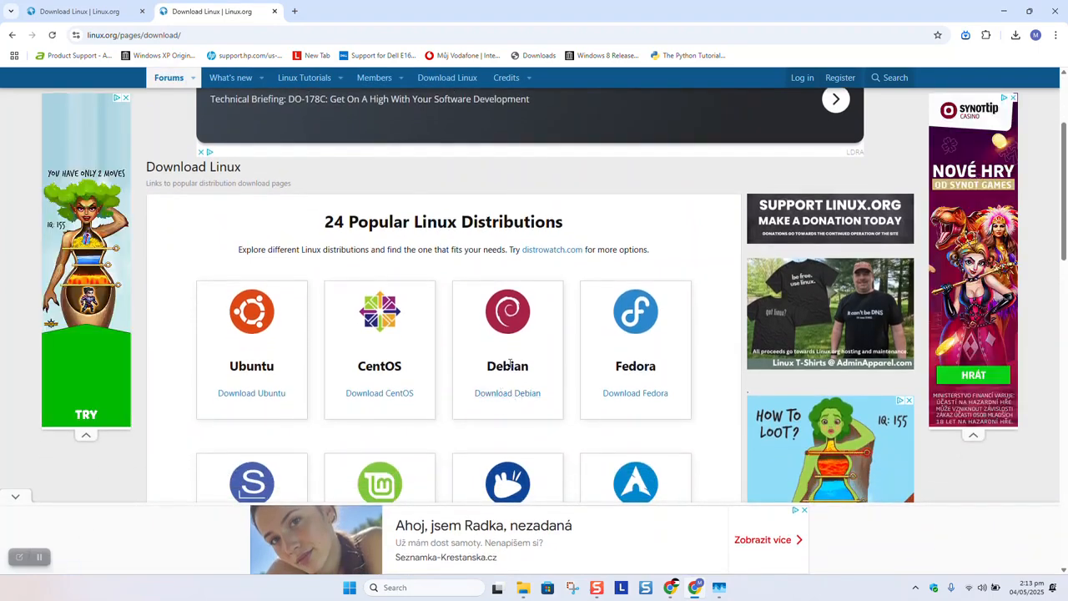
click(513, 399)
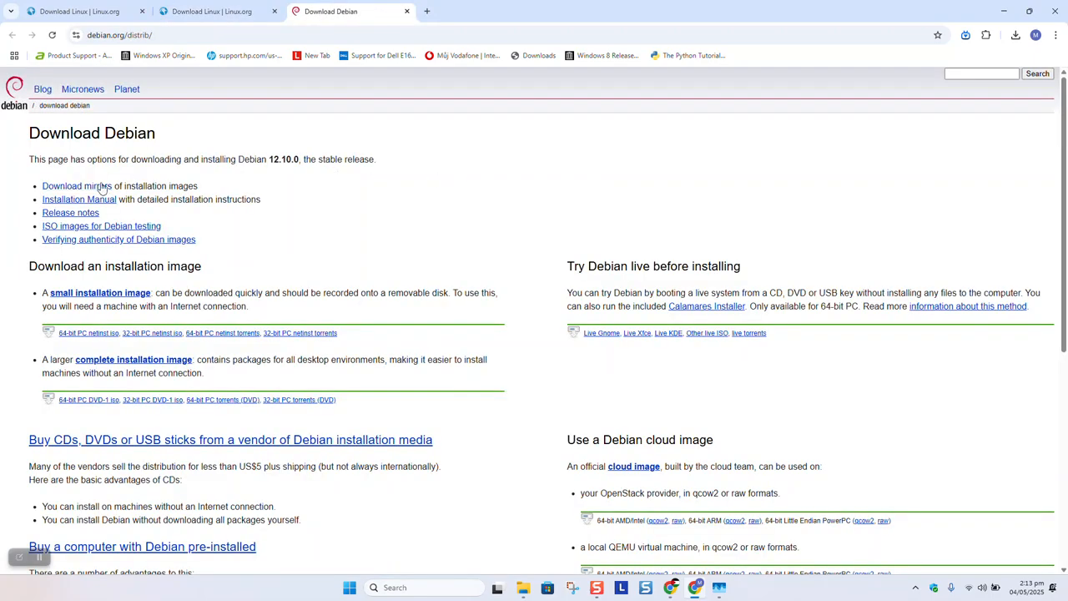
Open the list of Debian download mirrors and visit the Czech Republic mirror debian-cd.mirror.web4u.cz
click(90, 189)
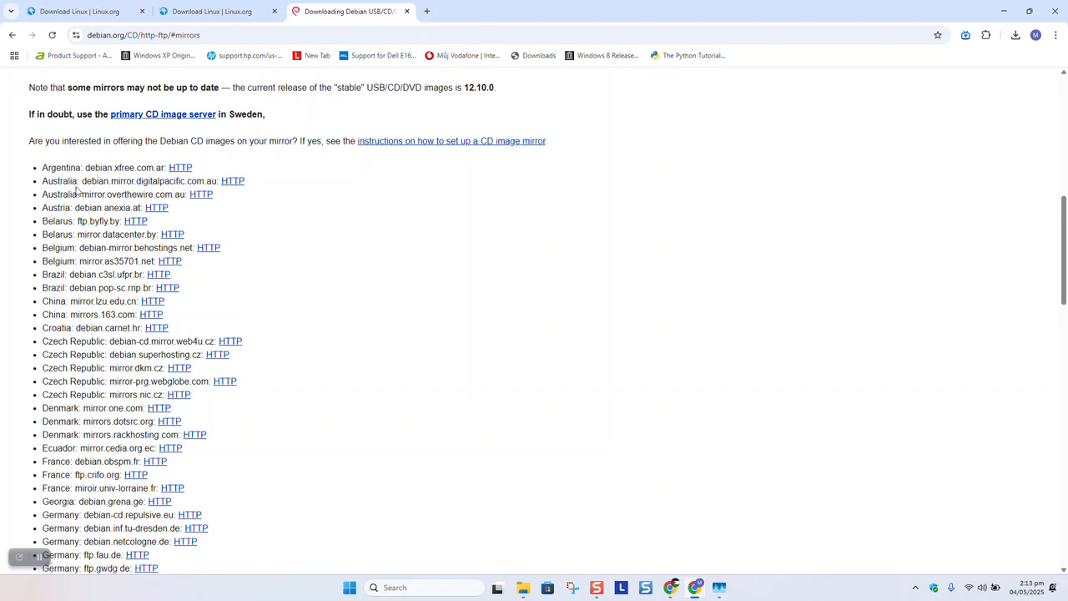
scroll(79, 192, down, 1)
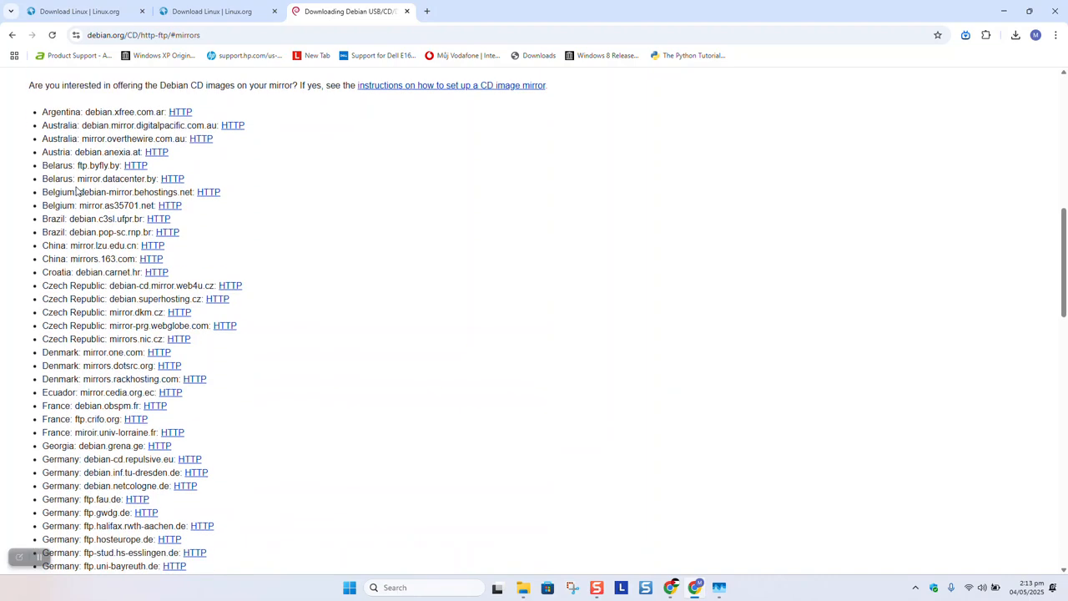
click(232, 289)
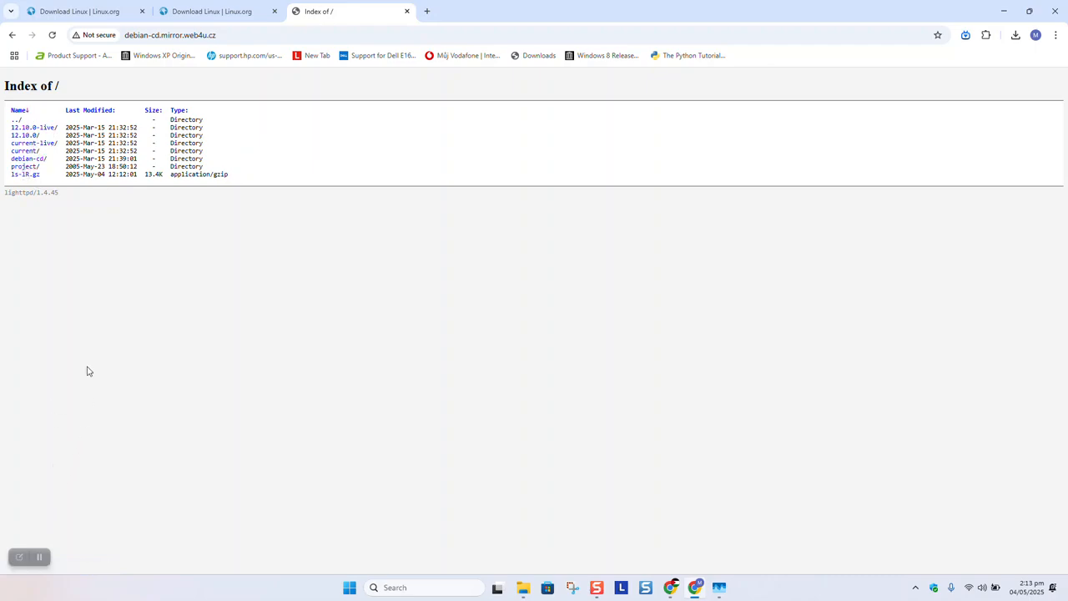
click(39, 557)
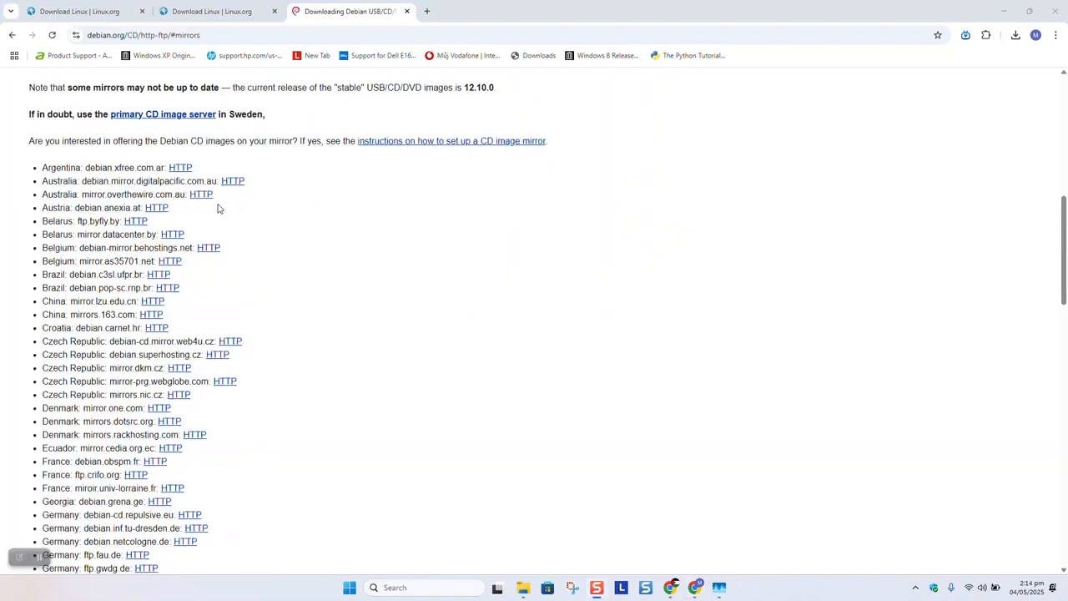
Look through the remaining countries in the mirror list and return to the Download Debian page
scroll(218, 213, down, 5)
scroll(223, 216, down, 4)
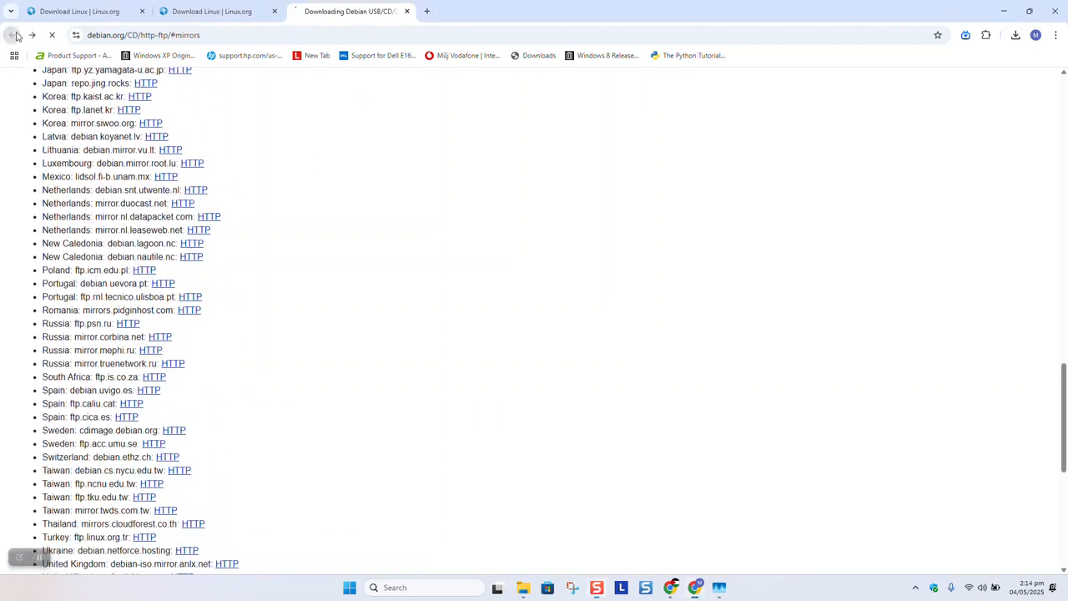
click(11, 35)
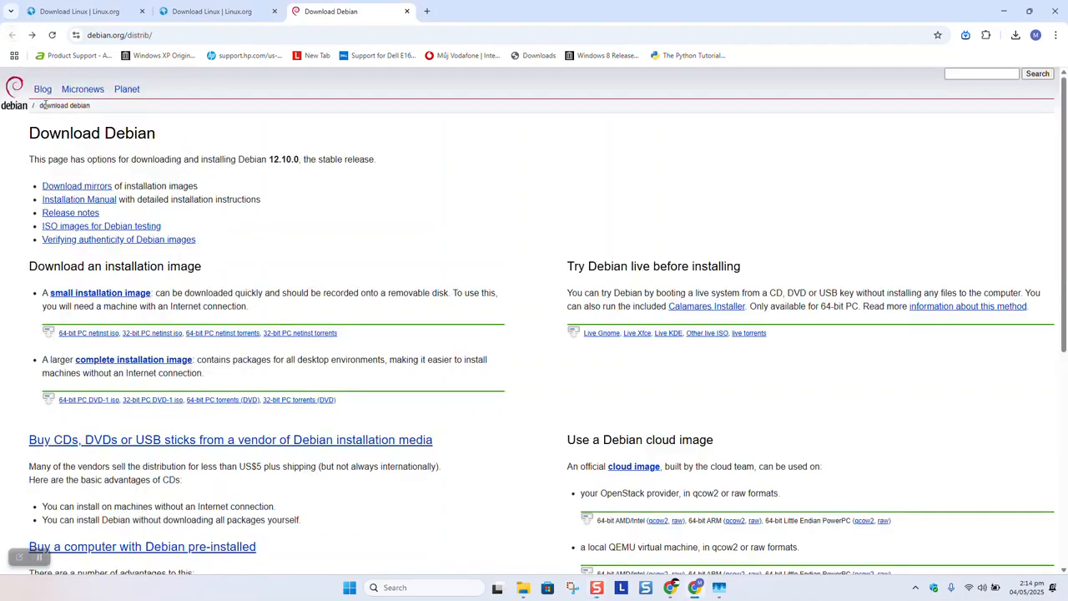
Open the ISO images for Debian testing and download the official-release amd64 netinst CD image
click(76, 226)
scroll(77, 227, down, 2)
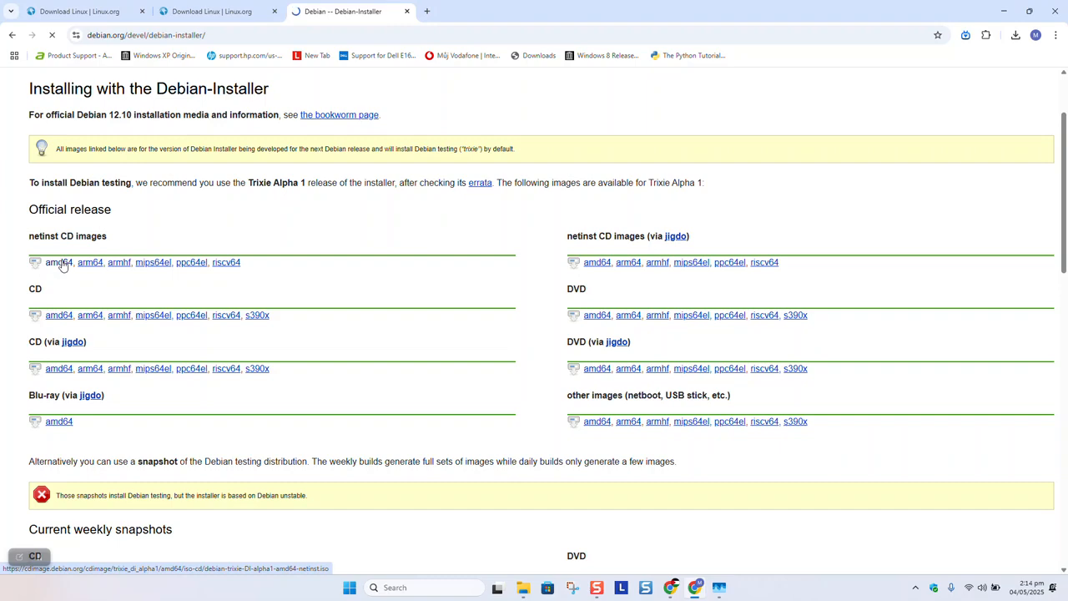
scroll(62, 265, down, 2)
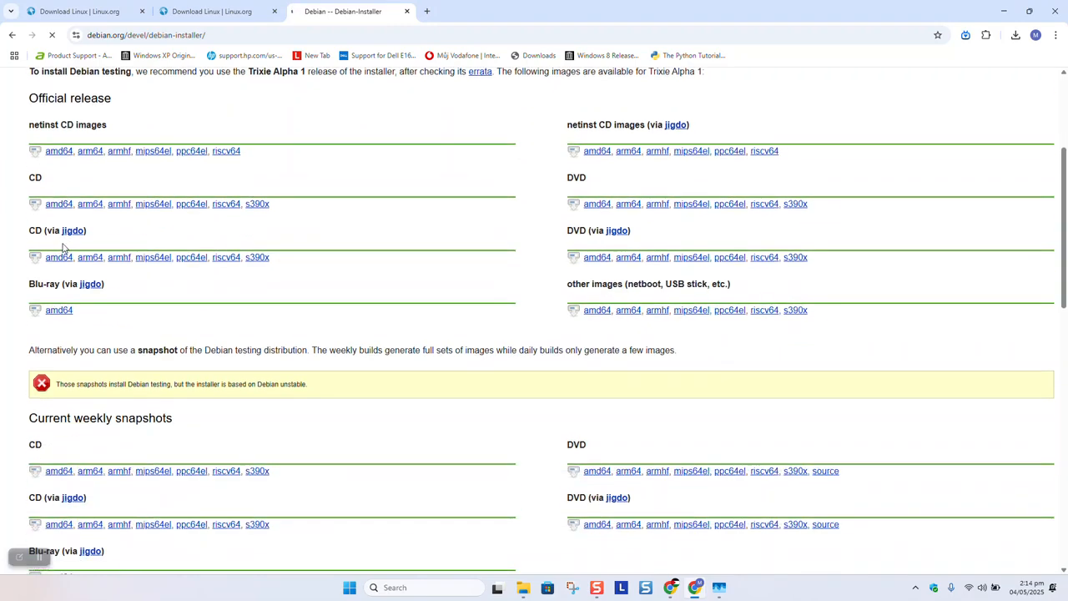
scroll(62, 247, down, 5)
scroll(63, 242, up, 8)
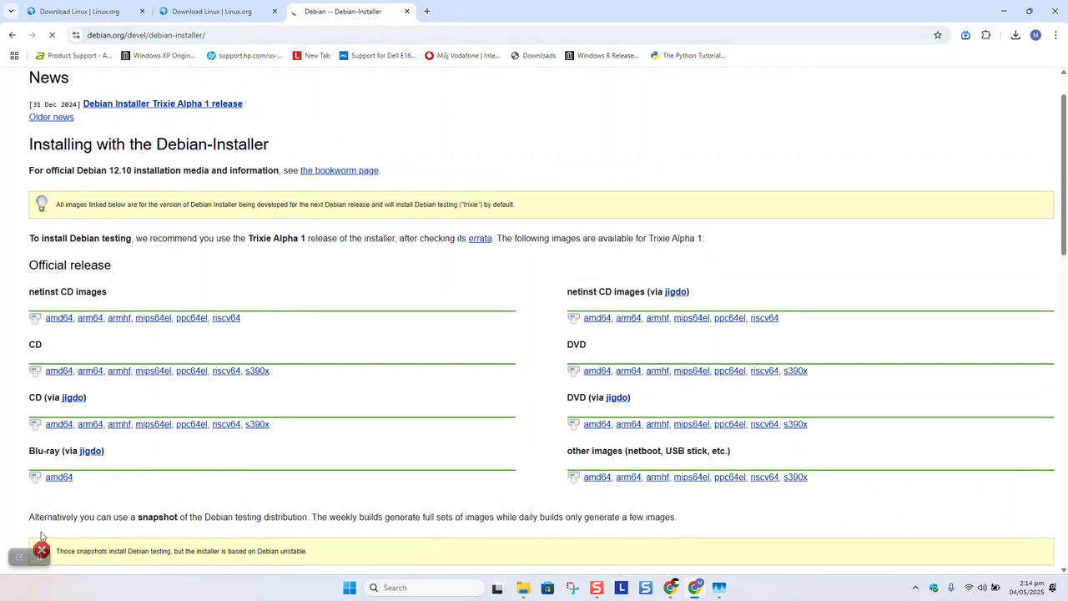
Check the progress of the Debian netinst ISO in the recent download history
click(1015, 35)
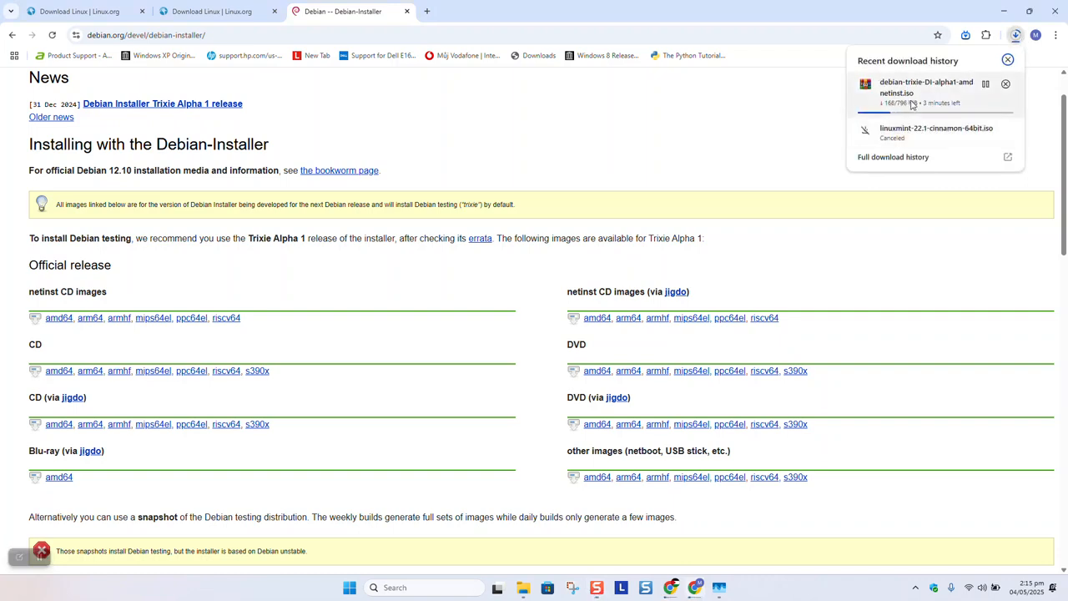
click(635, 136)
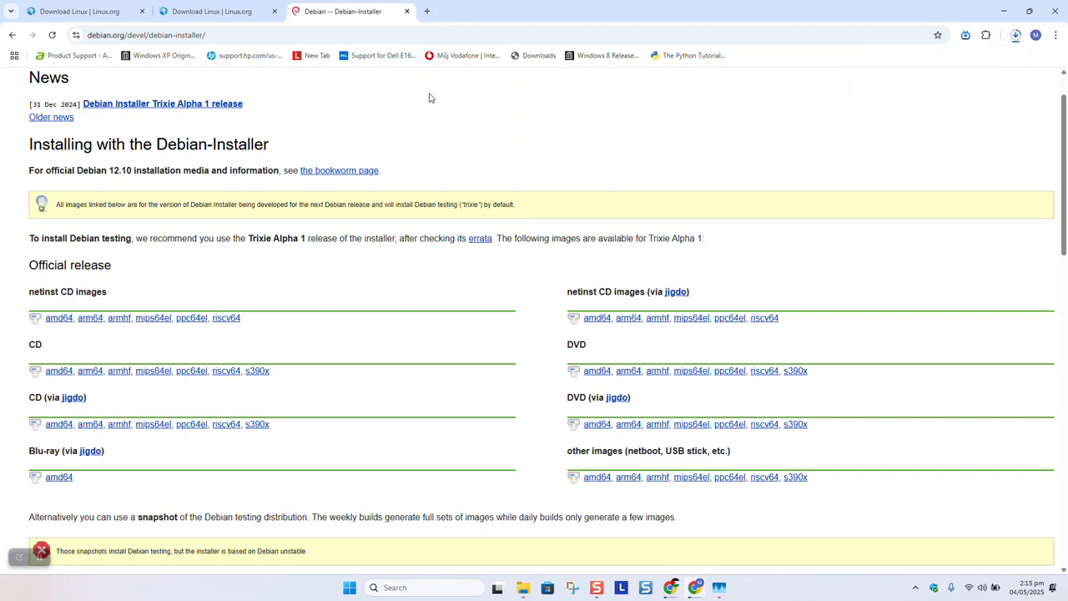
click(39, 557)
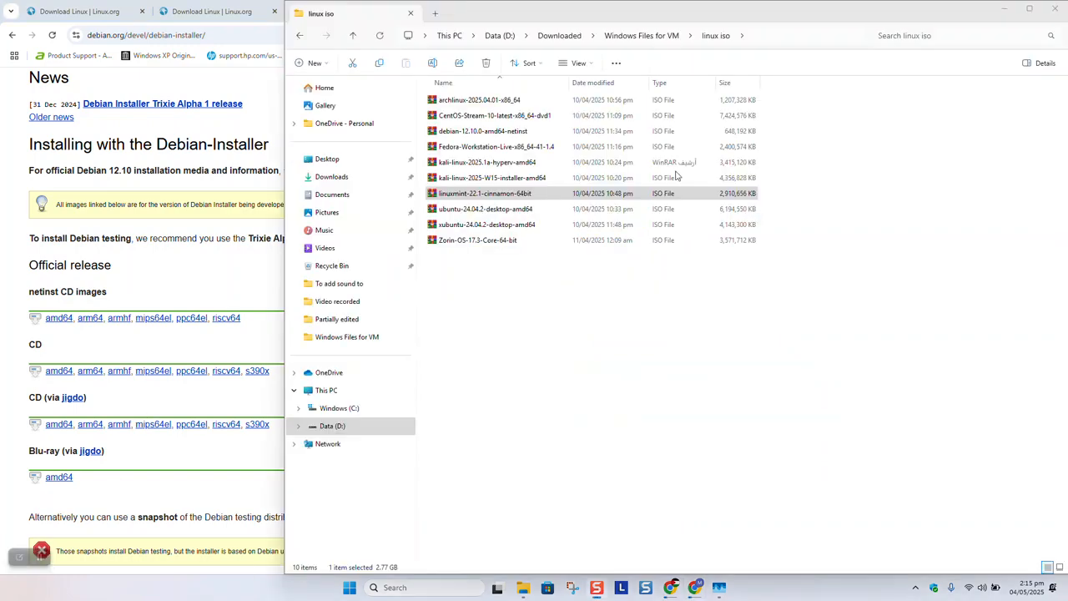
Select the debian-12.10.0-amd64-netinst ISO file in the linux iso folder
click(496, 271)
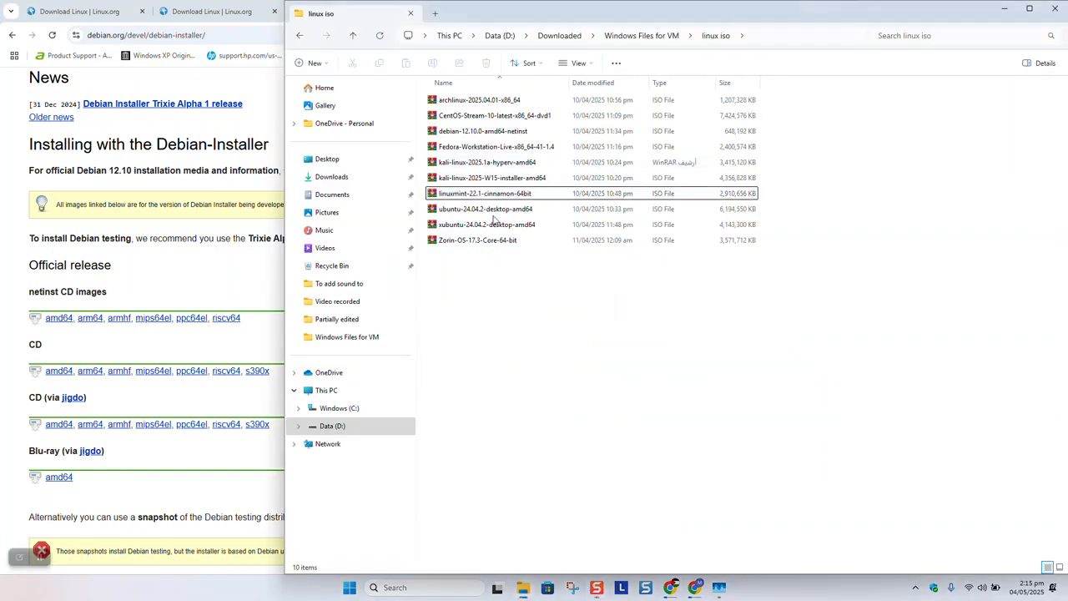
click(472, 132)
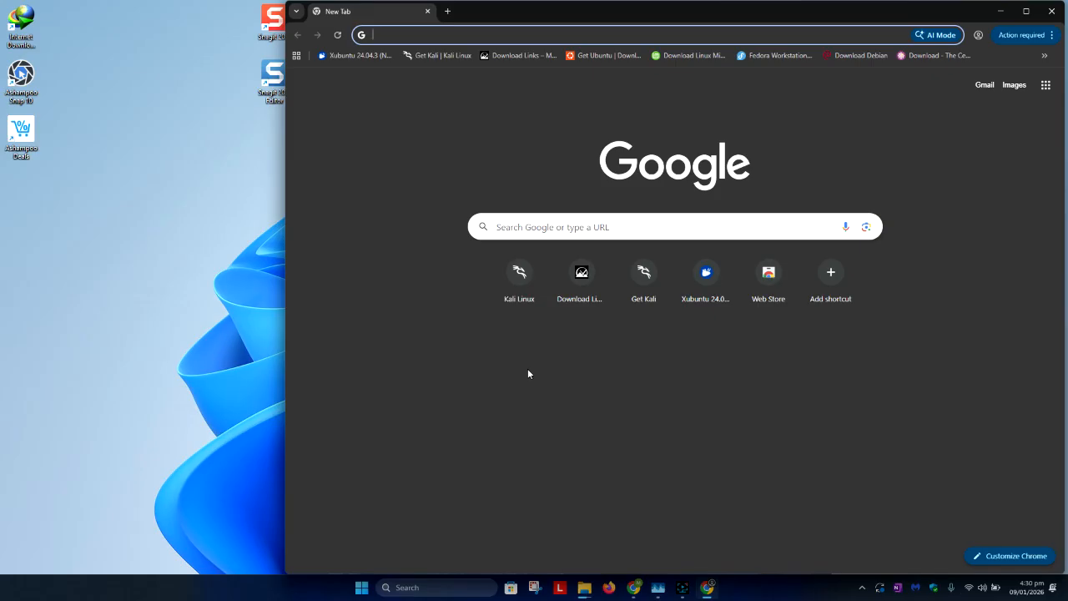
Maximize the browser window, search Google for "rufus" and open the rufus.ie downloads index
click(1025, 11)
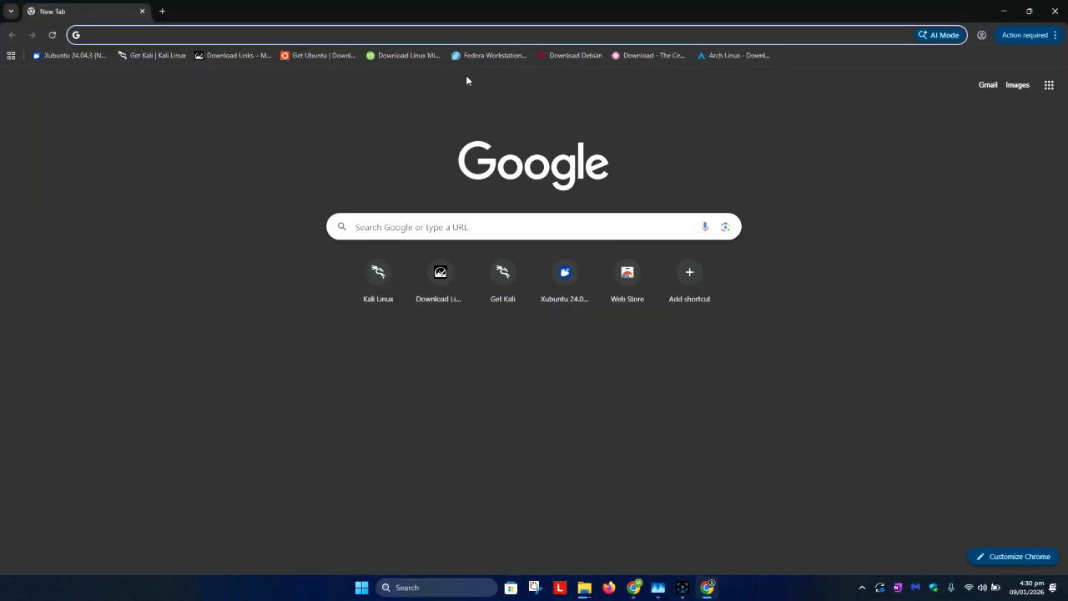
text(rufus)
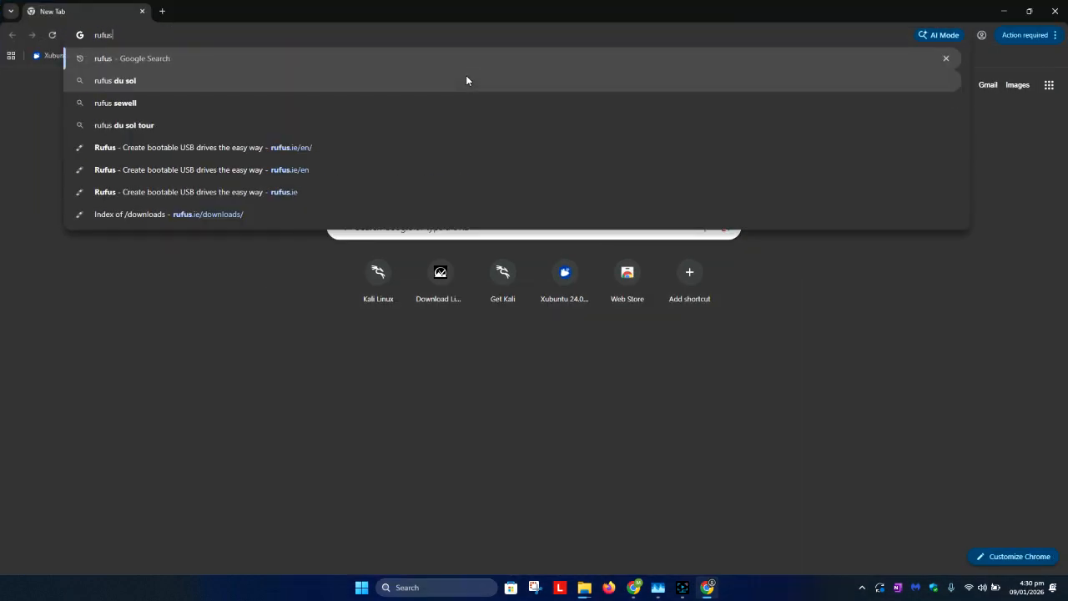
key(Return)
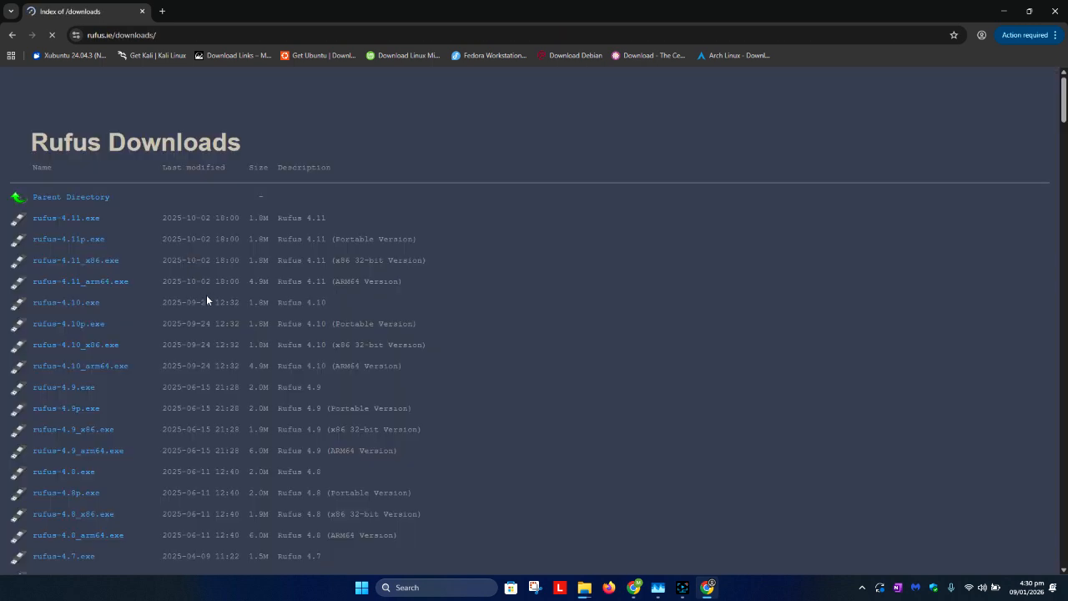
Examine the Rufus versions offered in the downloads index, from the 4.11 release back through the 3.x releases
scroll(367, 214, down, 2)
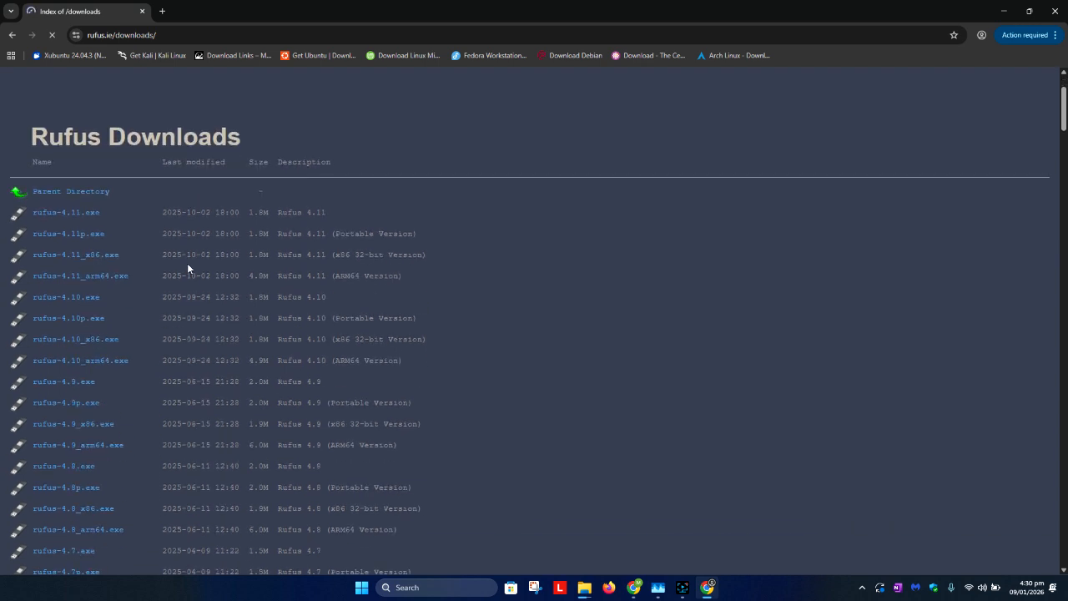
scroll(187, 268, down, 2)
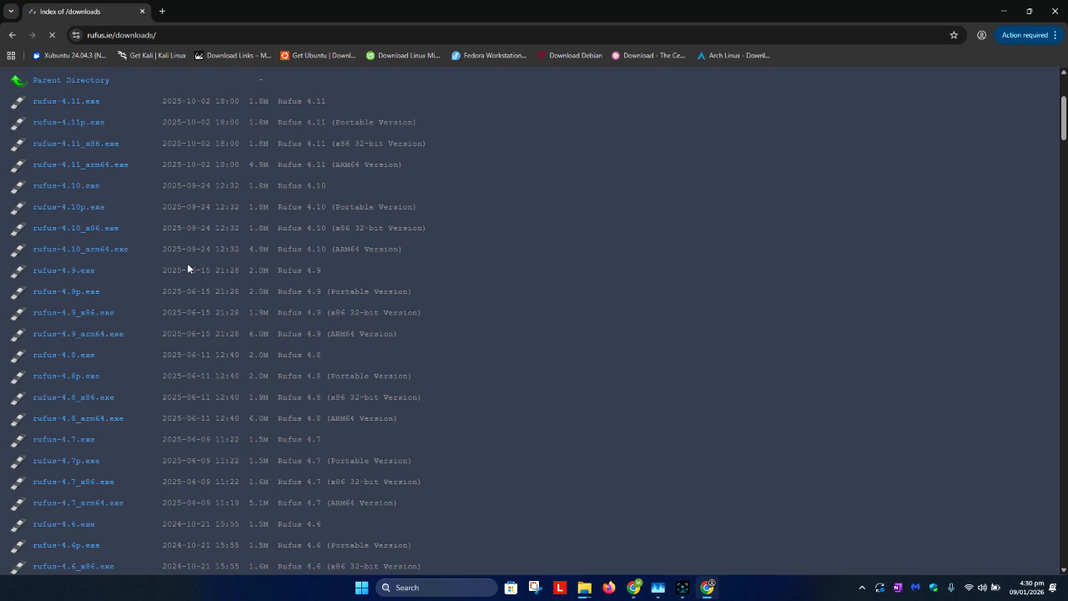
scroll(187, 267, up, 1)
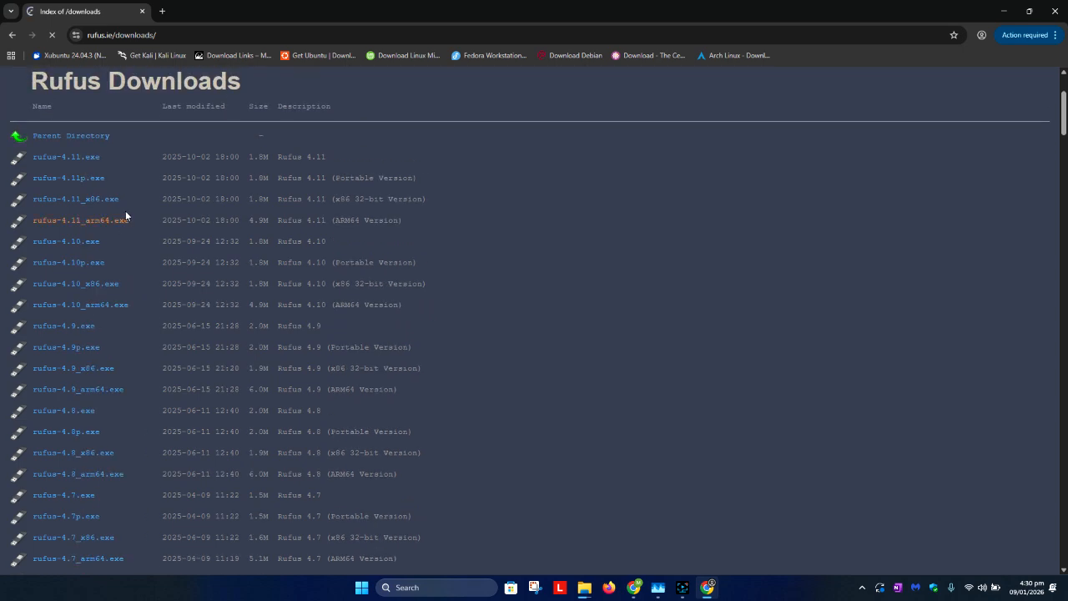
click(88, 159)
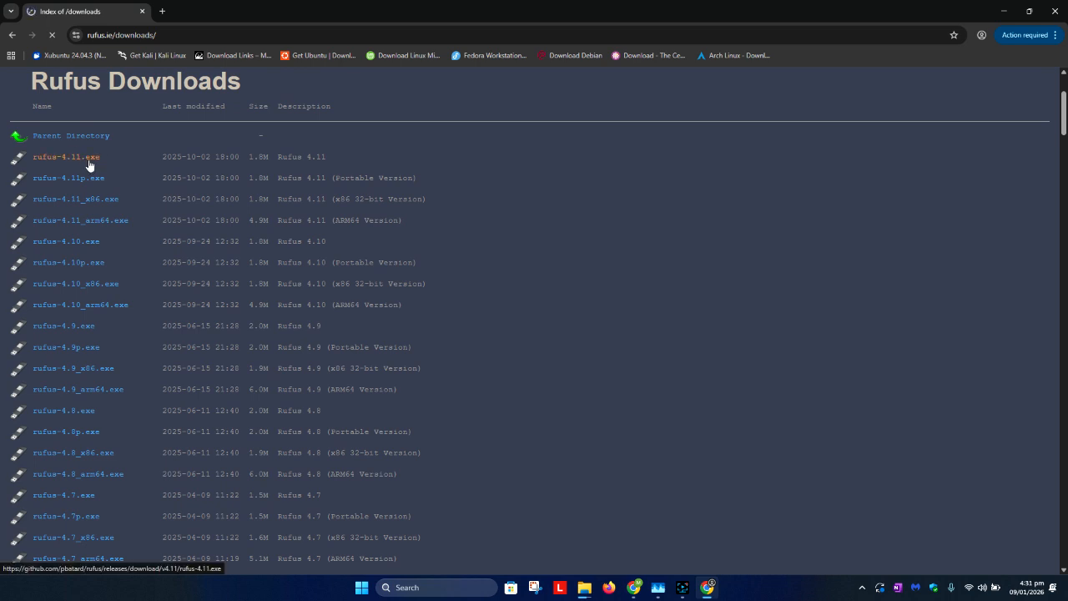
scroll(126, 192, down, 5)
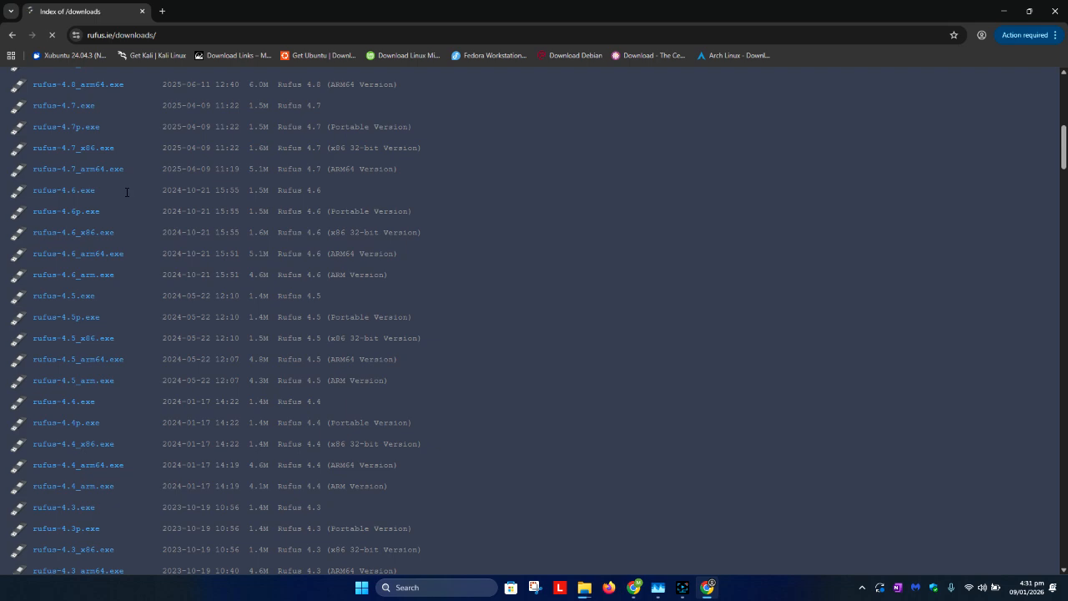
scroll(125, 194, down, 7)
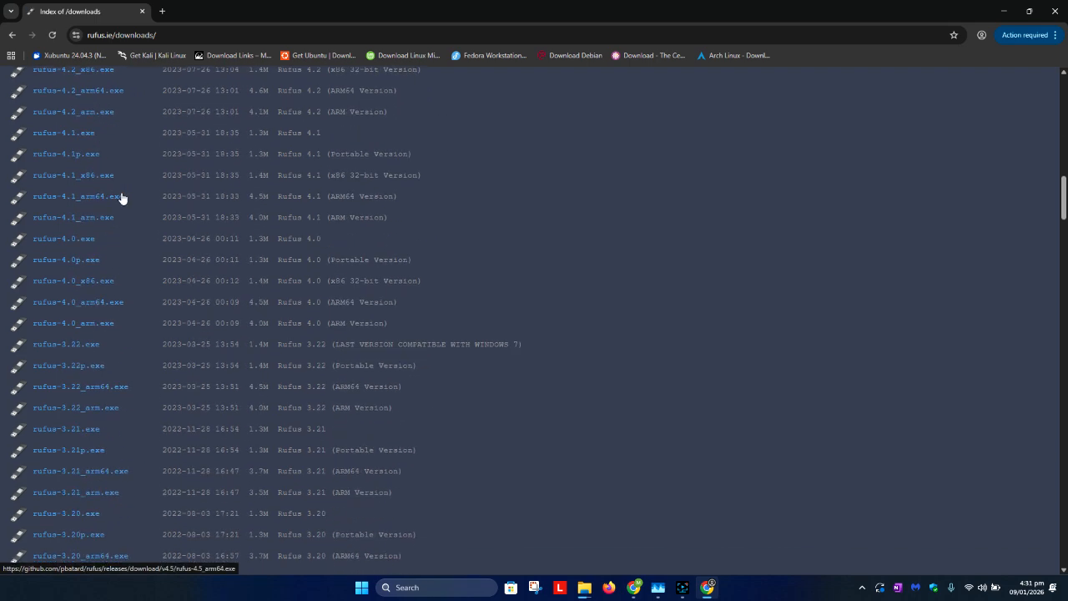
scroll(121, 197, down, 8)
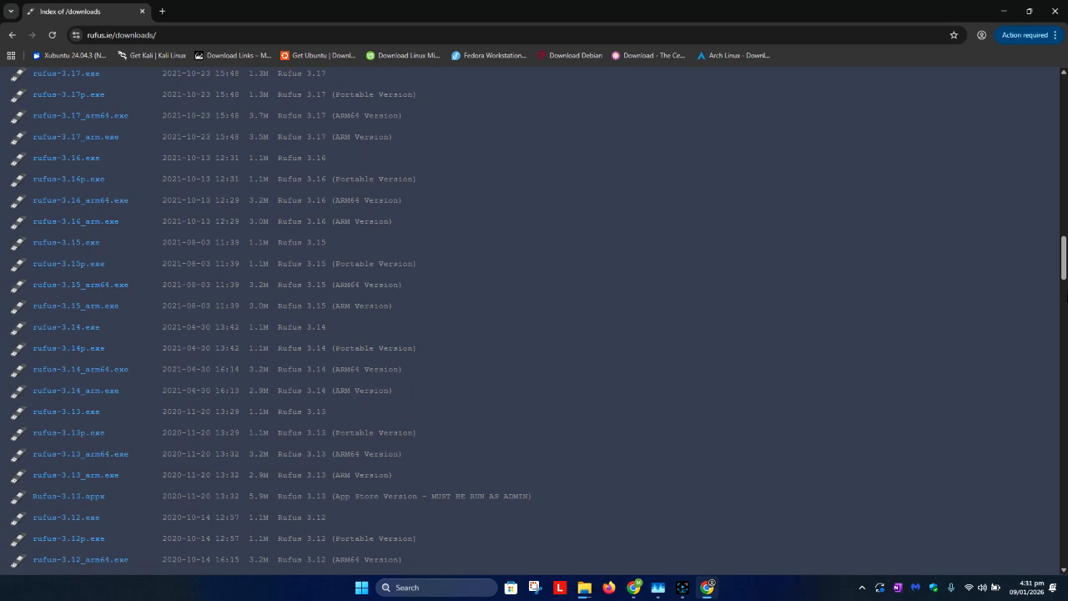
drag(1065, 275, 1066, 114)
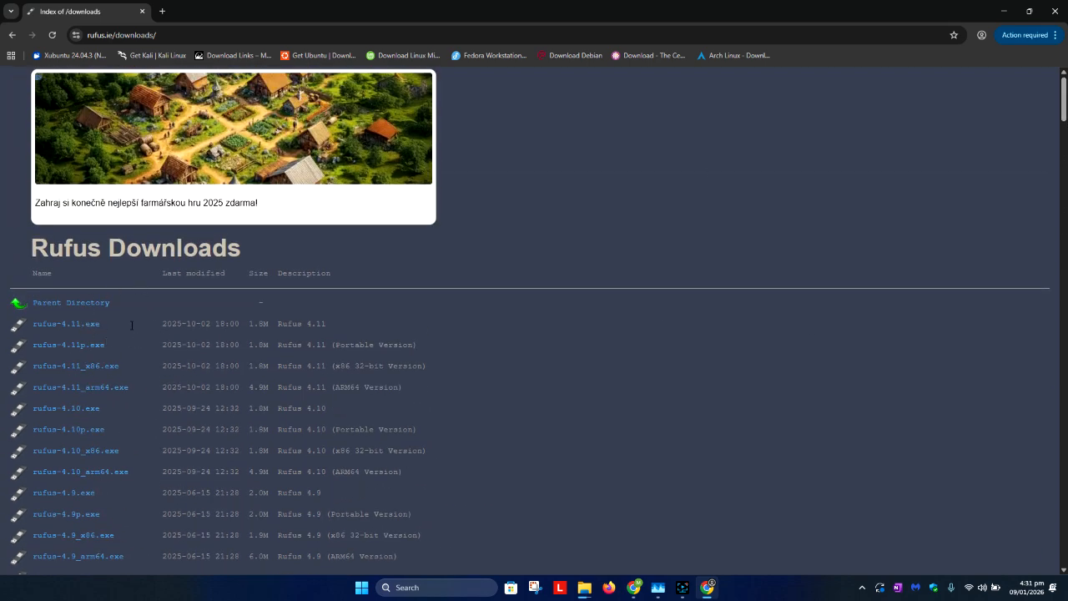
Open the main Rufus website from the search results and download rufus-4.11.exe, the standard Windows x64 release
click(12, 35)
click(203, 192)
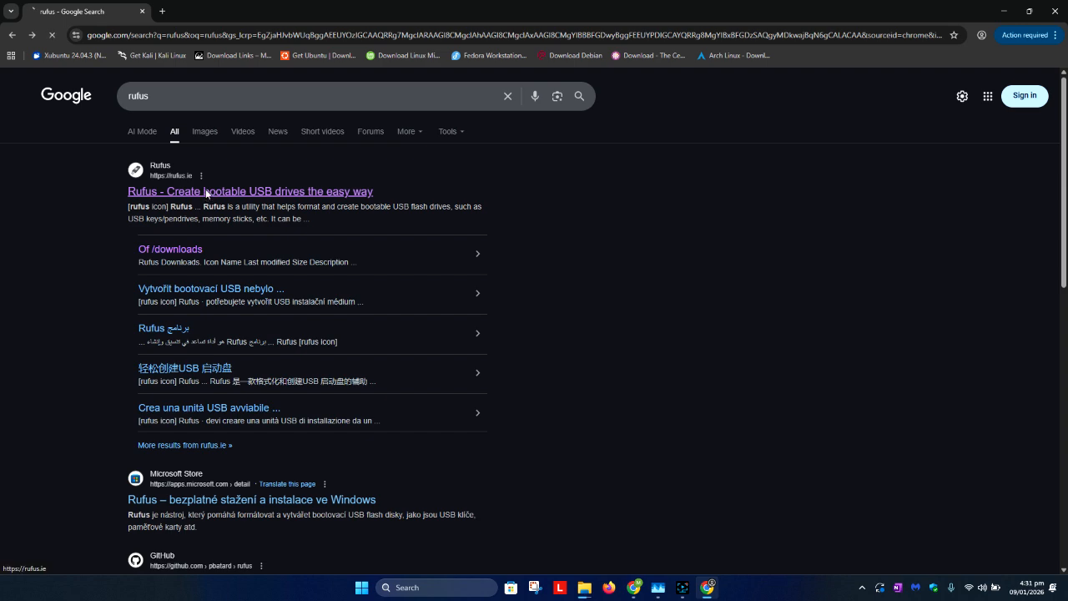
scroll(179, 201, down, 10)
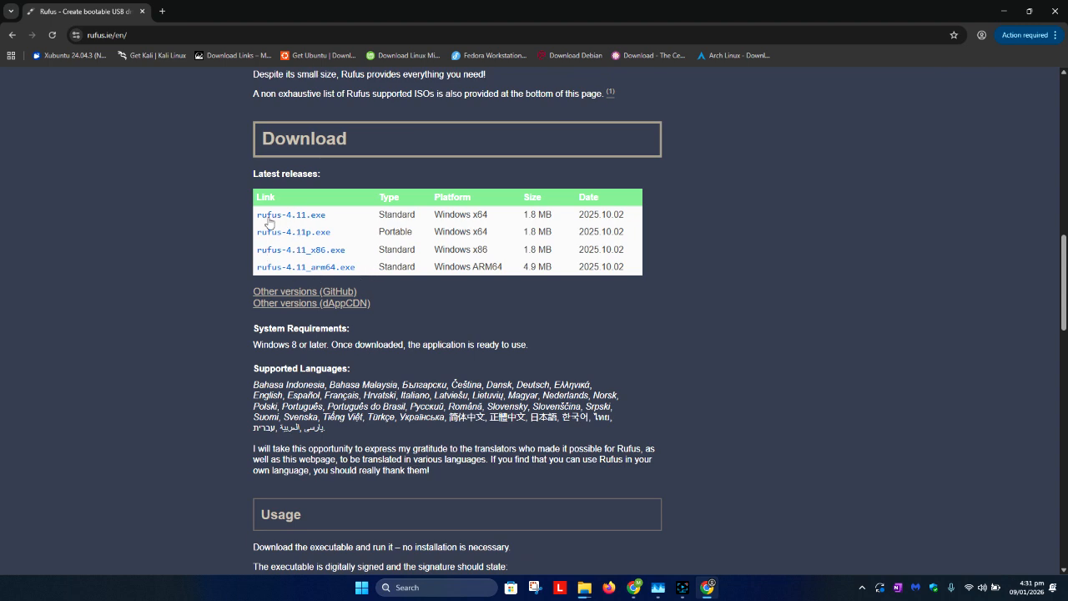
drag(488, 215, 379, 231)
click(404, 231)
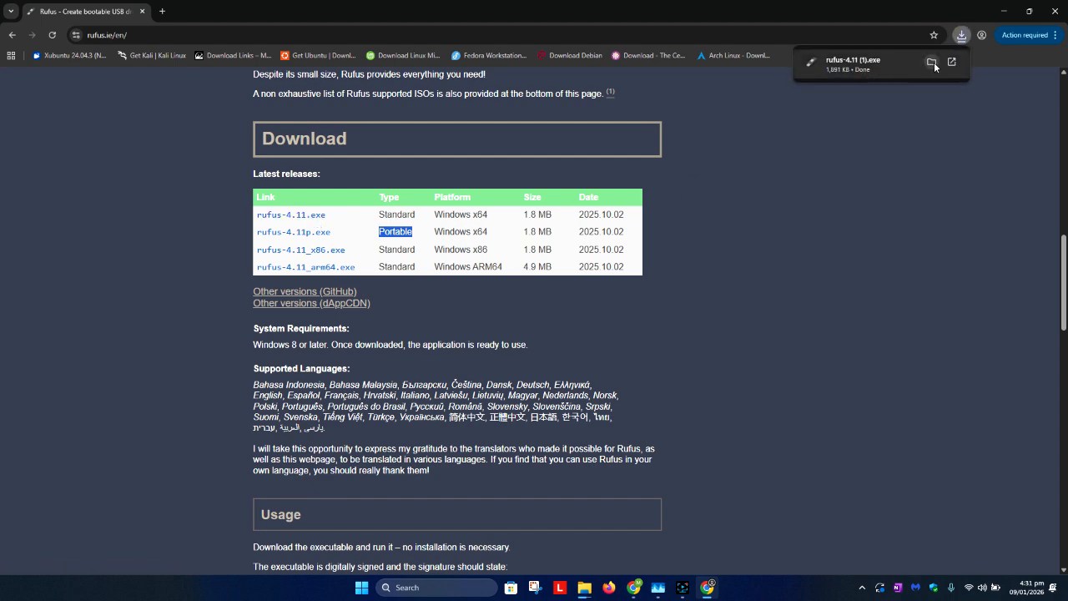
Launch the downloaded rufus-4.11 (1).exe from the Downloads folder and minimize the browser
click(931, 62)
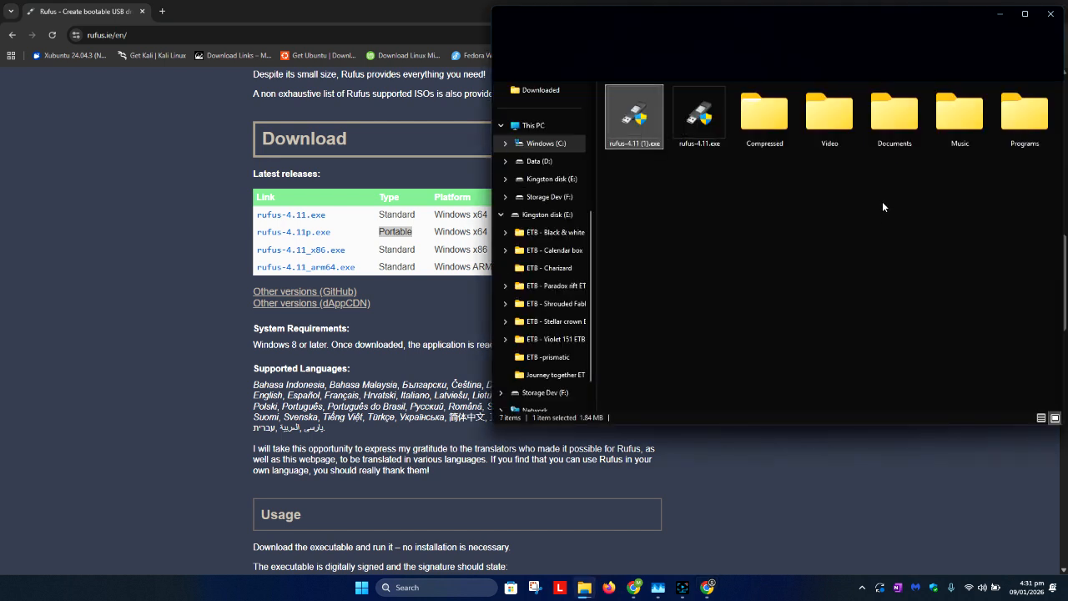
double_click(652, 117)
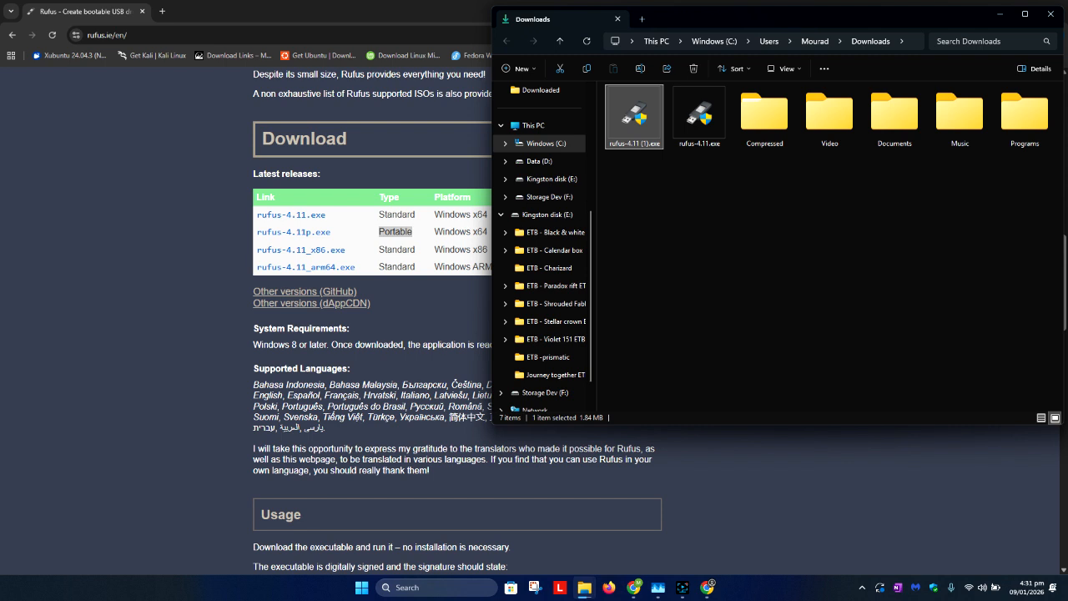
click(997, 5)
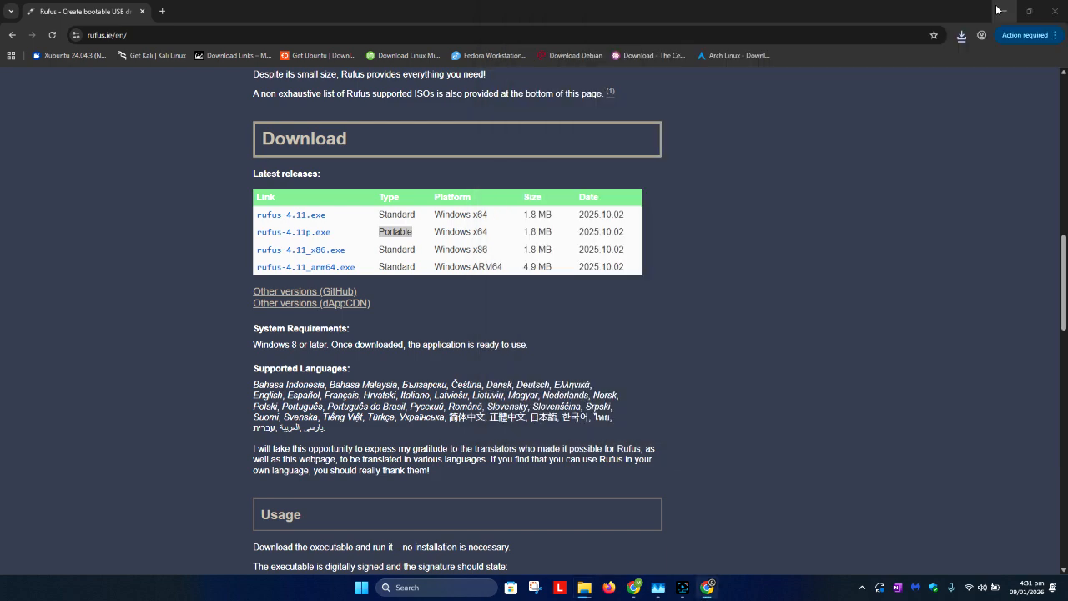
Minimize the browser and bring up the Downloads folder window in File Explorer
click(998, 14)
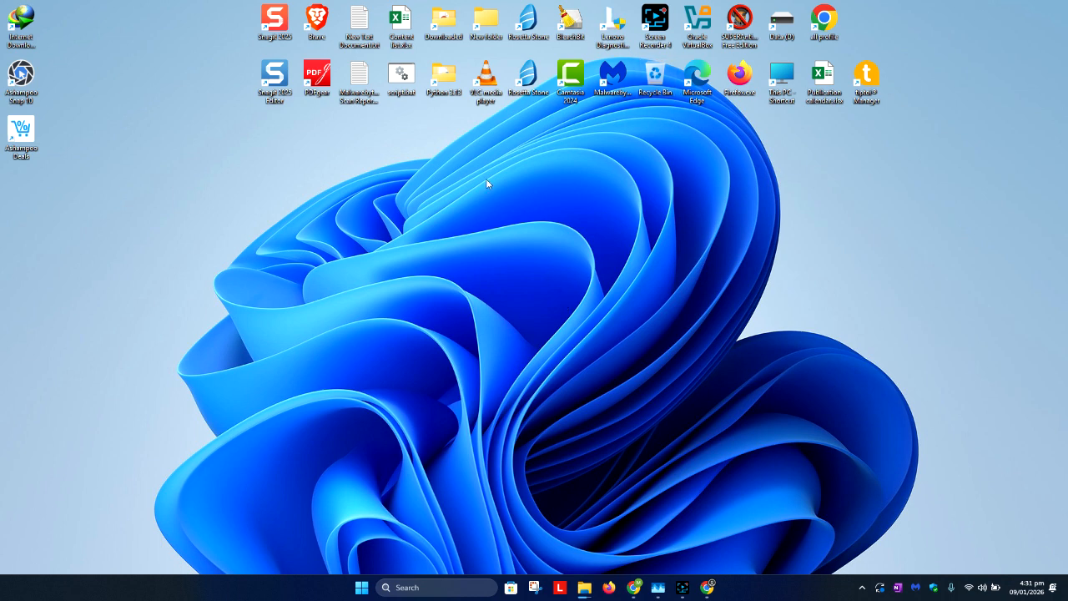
click(860, 589)
click(771, 590)
mouse_move(585, 586)
click(759, 536)
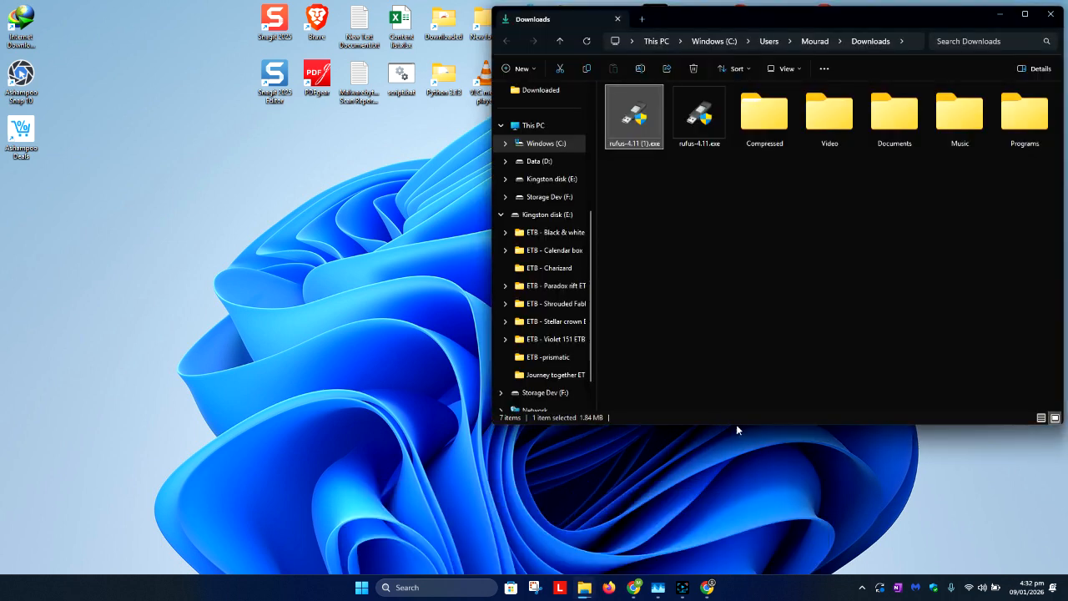
Run rufus-4.11 (1).exe from the Downloads folder and minimize the folder window
double_click(646, 144)
right_click(644, 119)
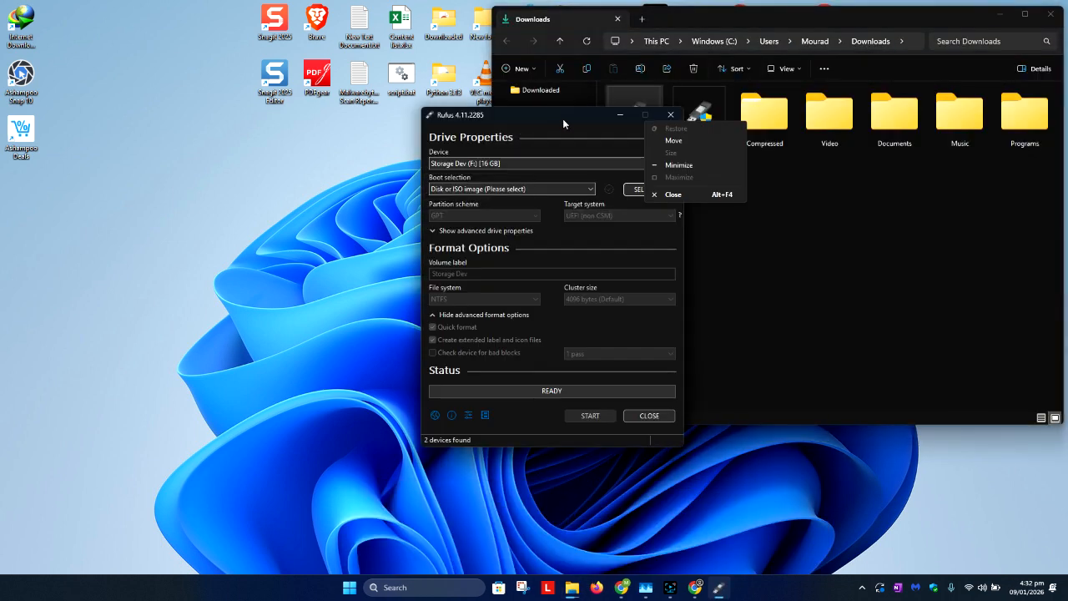
click(562, 118)
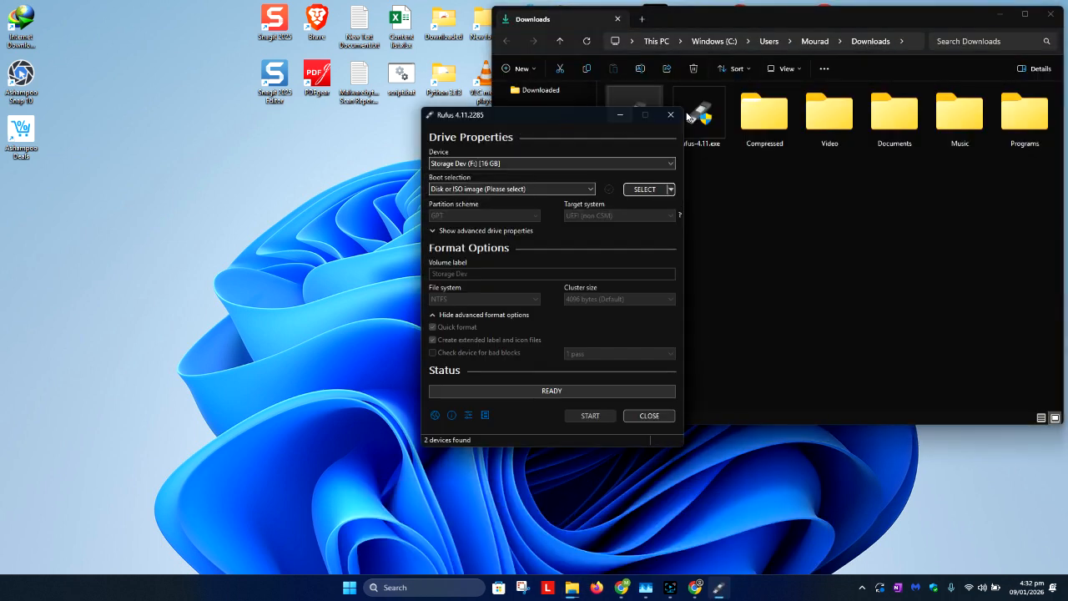
click(1000, 14)
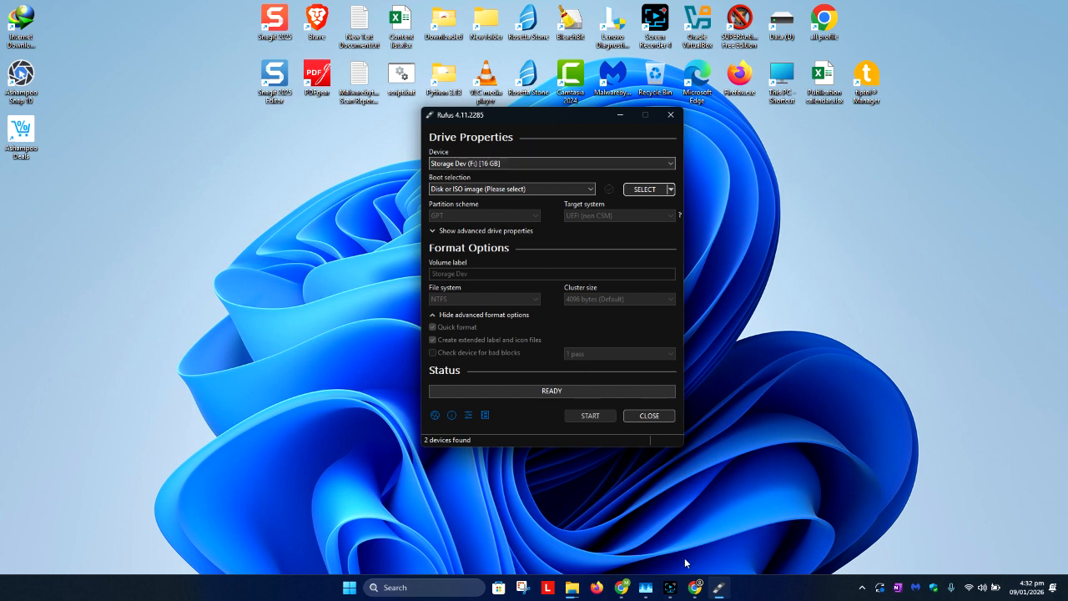
click(891, 430)
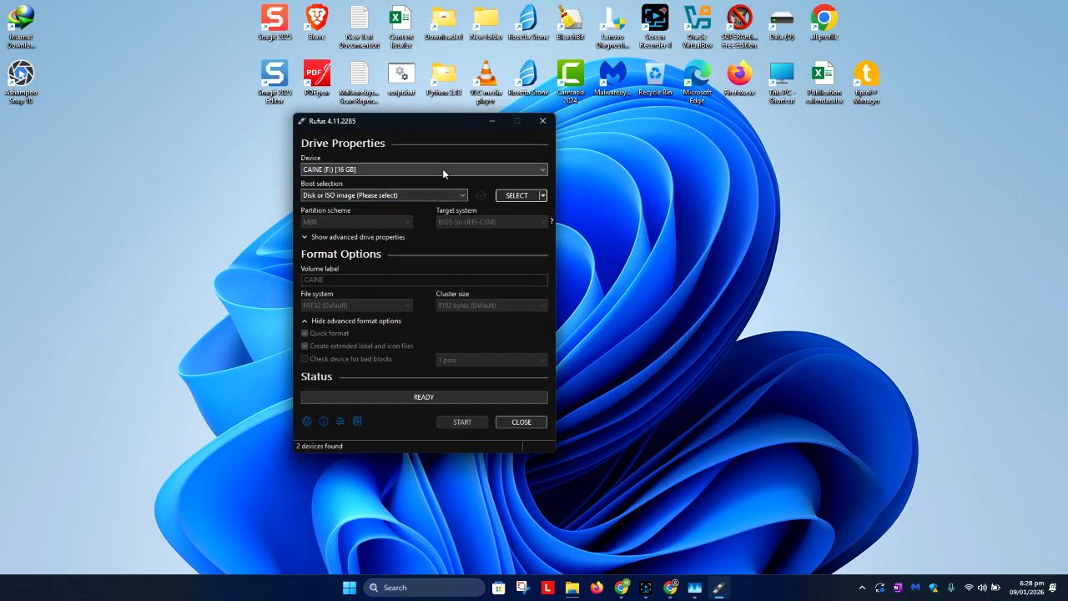
Set up the CAINE (F:) 16 GB drive with debian-13.1.0-amd64-netinst.iso as boot image and shorten the volume label to "Debian 13.1.0"
click(442, 169)
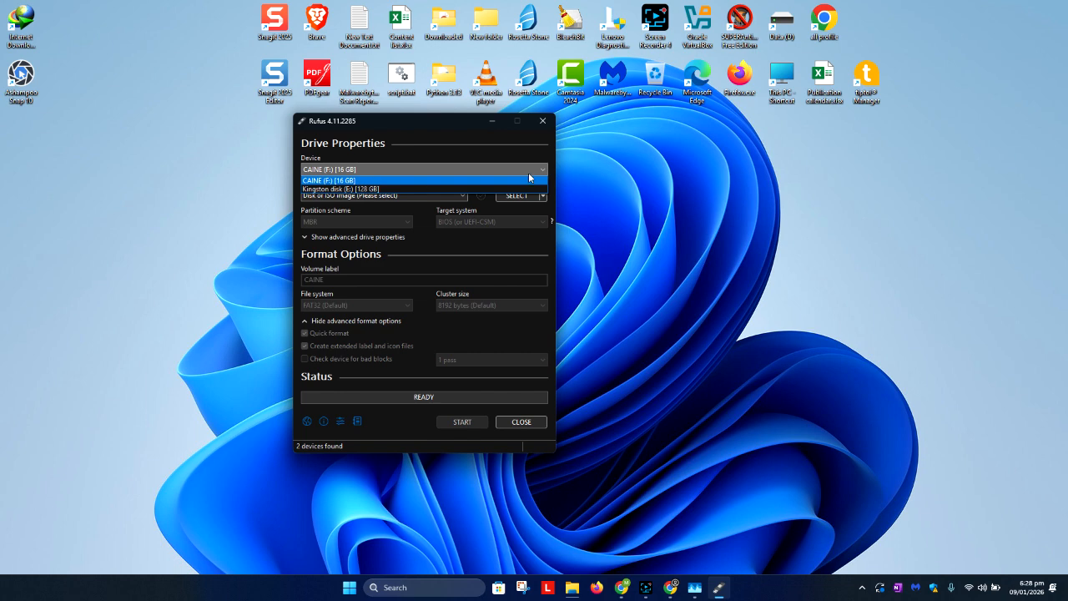
click(429, 140)
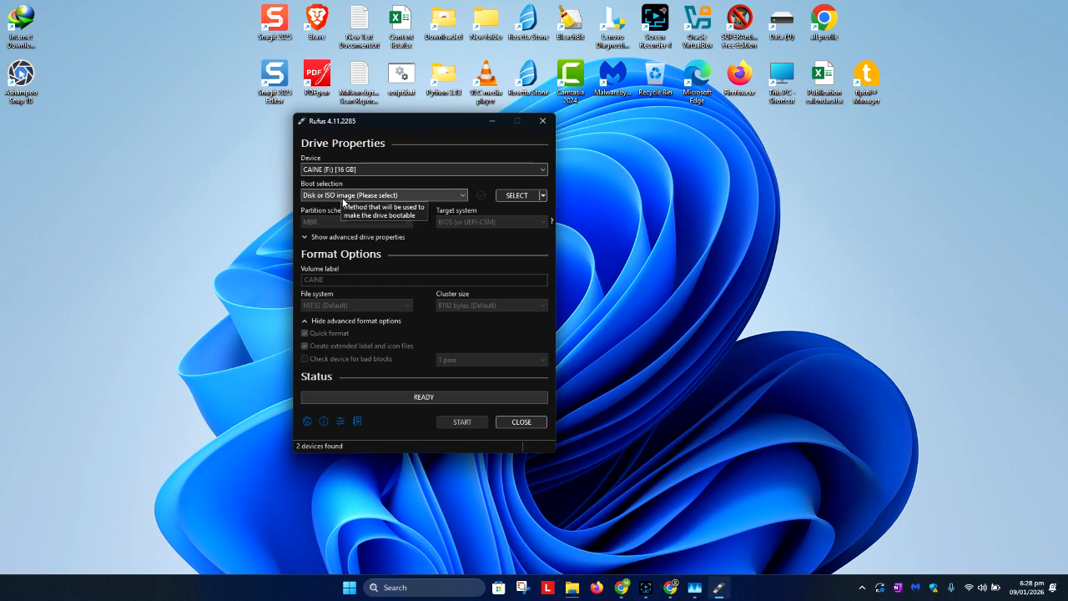
click(515, 196)
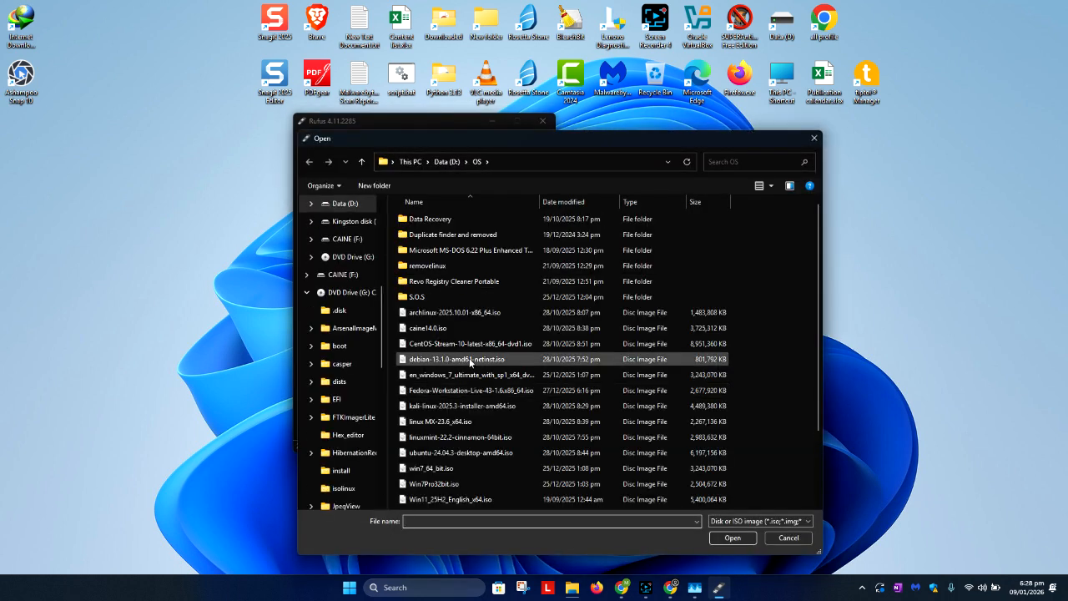
double_click(441, 358)
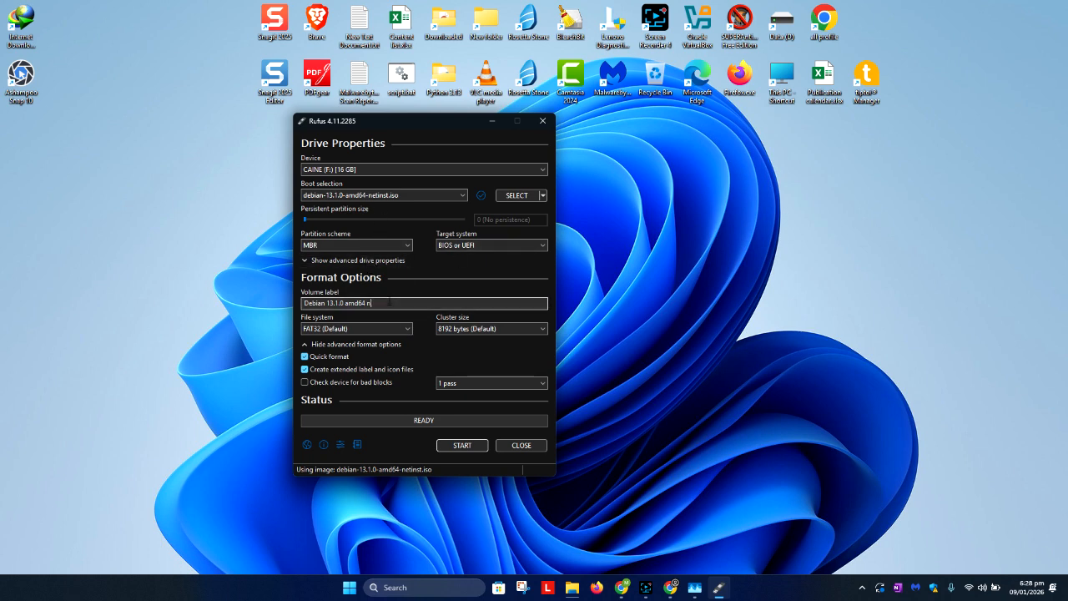
drag(389, 303, 345, 303)
key(BackSpace)
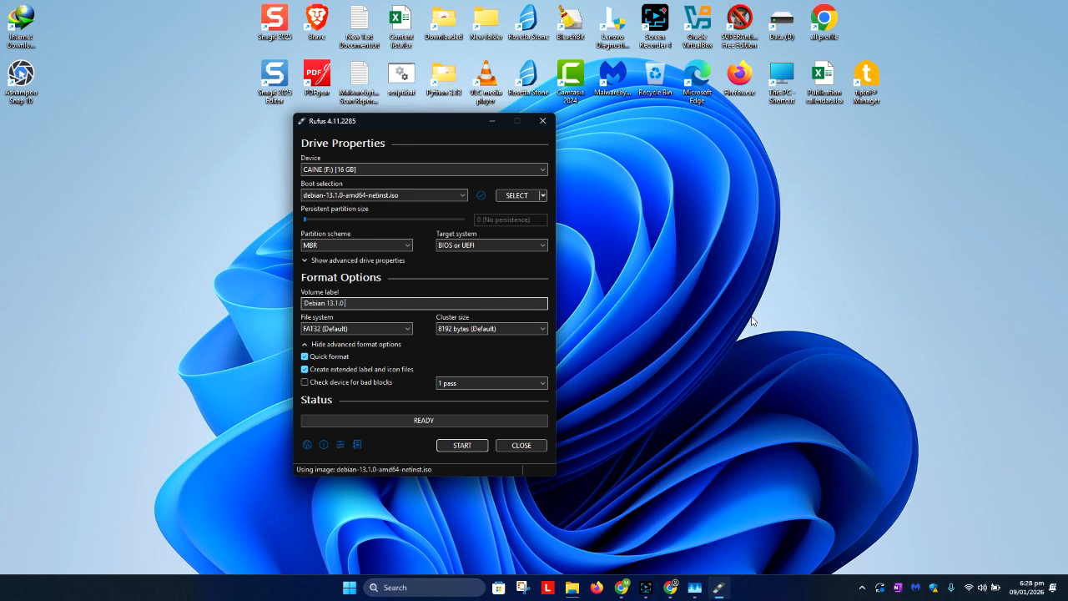
Write the image in ISO Image mode, downloading the required Grub and Syslinux files and accepting the drive's erasure, and close Rufus once finished
click(458, 447)
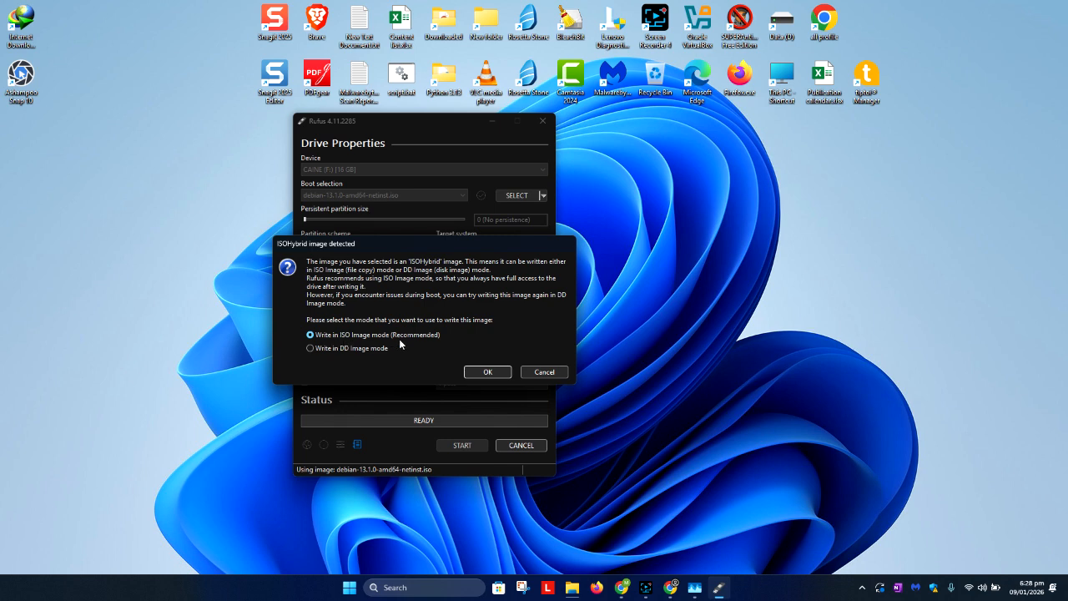
click(497, 372)
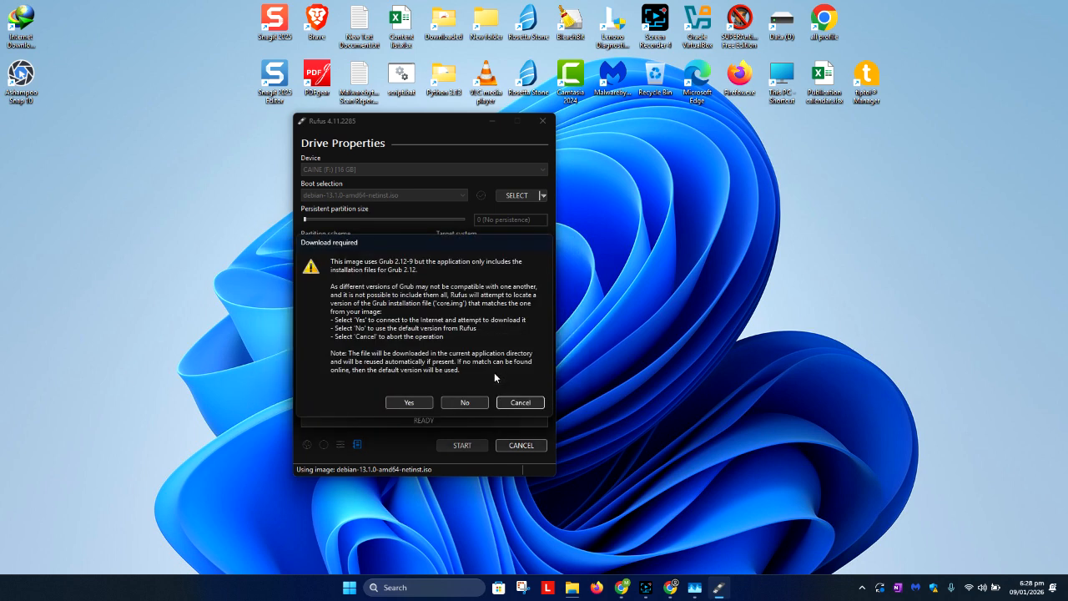
click(409, 403)
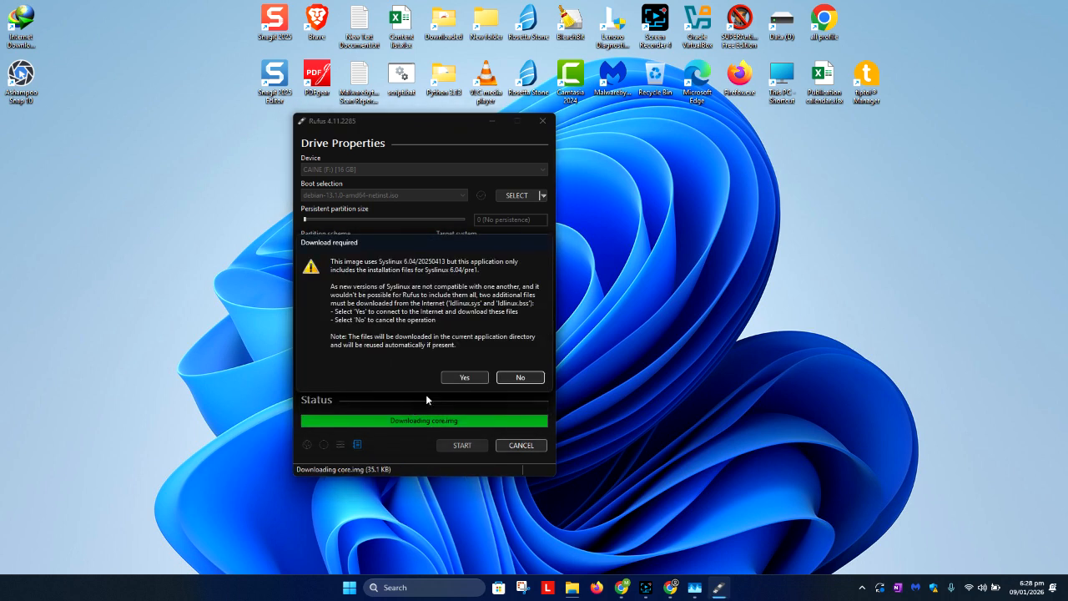
click(464, 378)
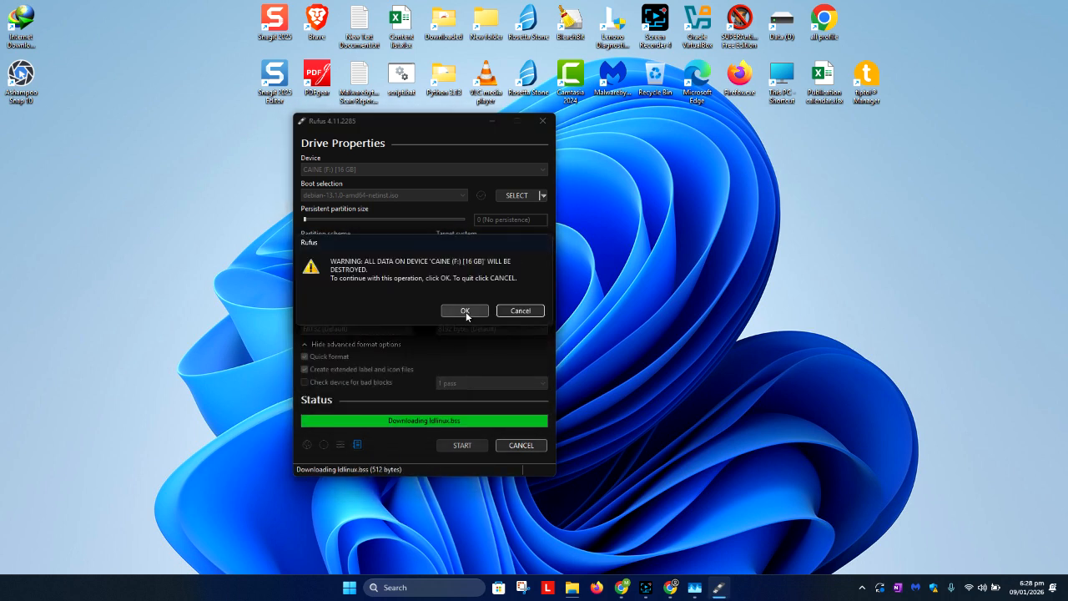
click(464, 311)
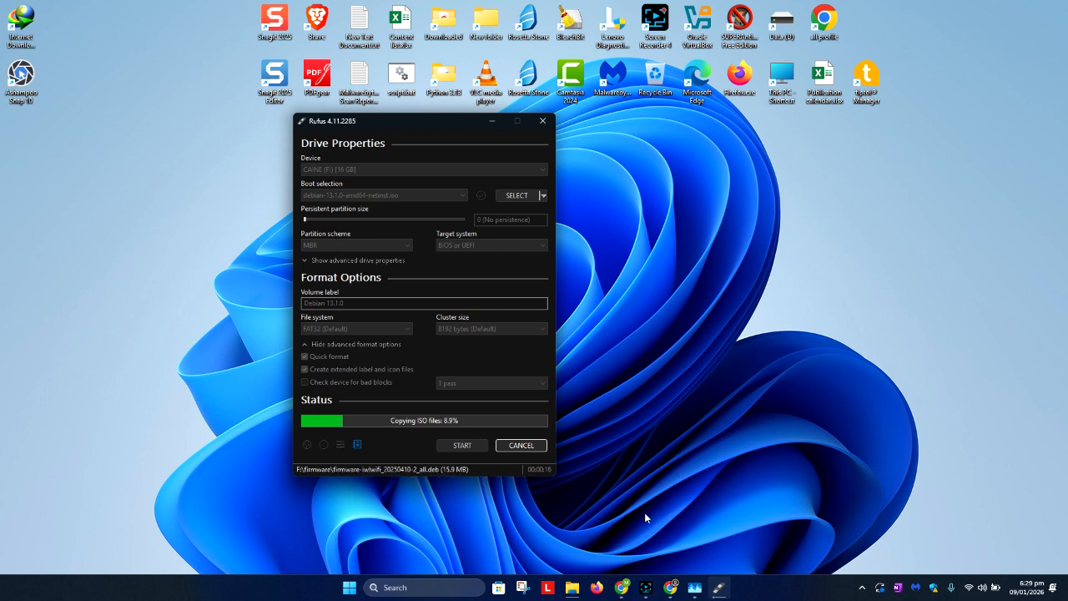
click(652, 561)
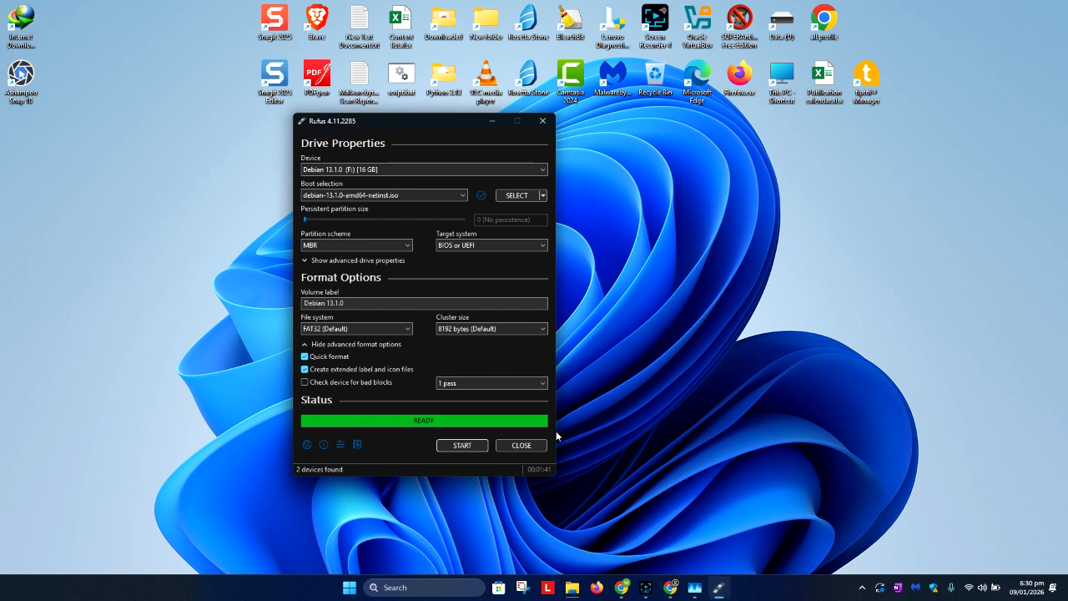
click(522, 446)
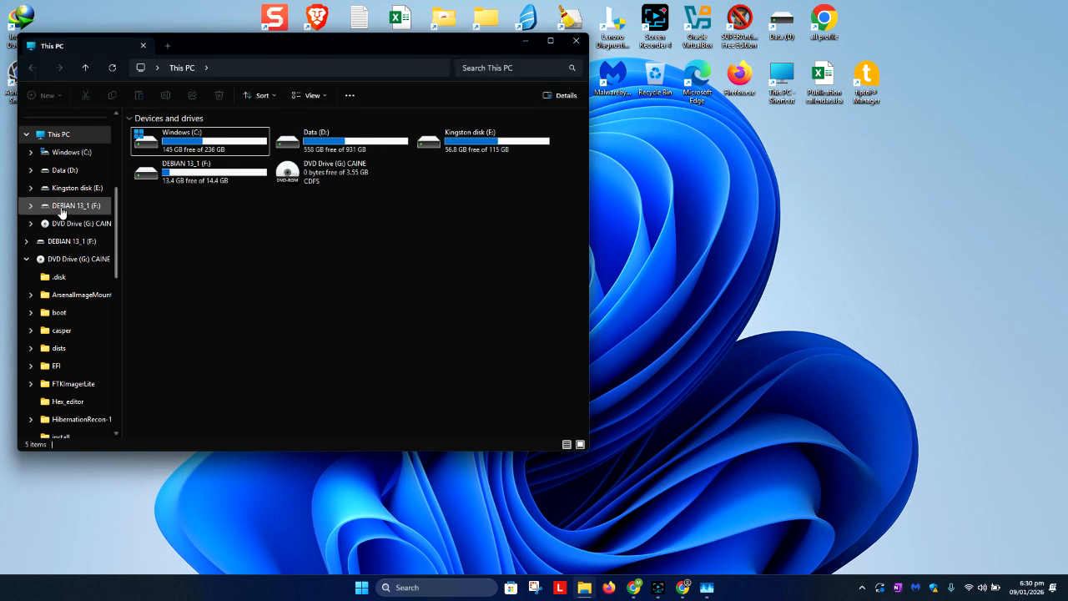
Eject the DVD Drive (G:) CAINE in This PC and open the DEBIAN 13_1 (F:) drive to inspect its files
click(330, 171)
right_click(330, 171)
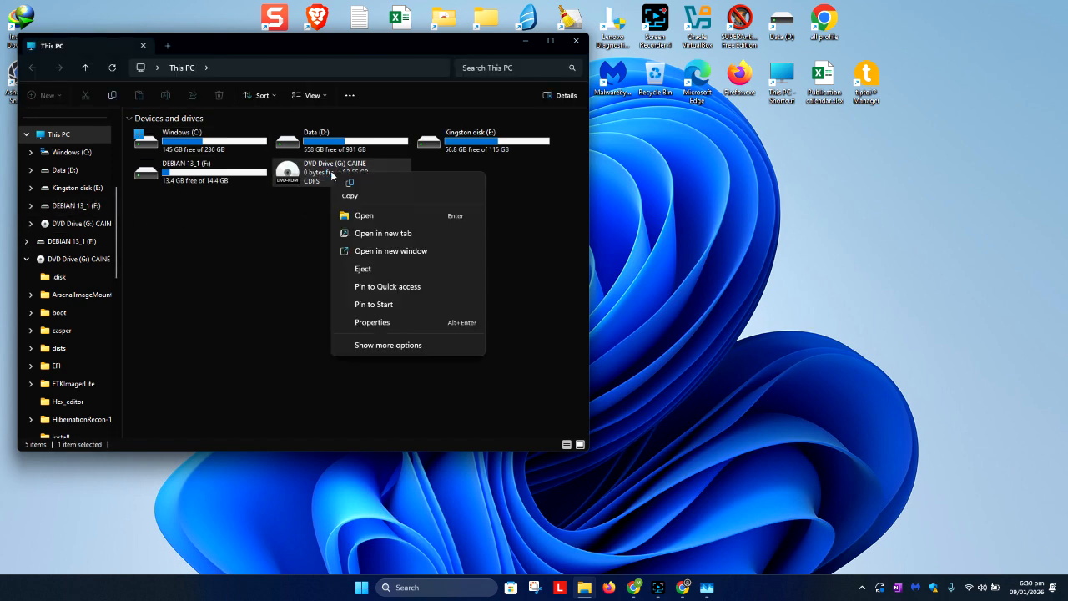
click(383, 266)
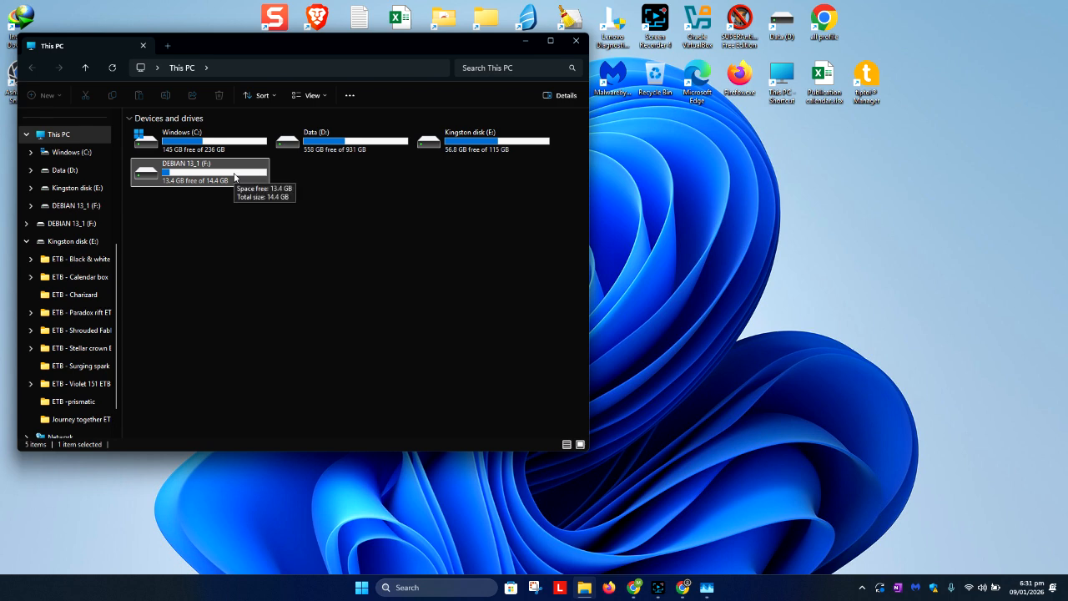
double_click(234, 176)
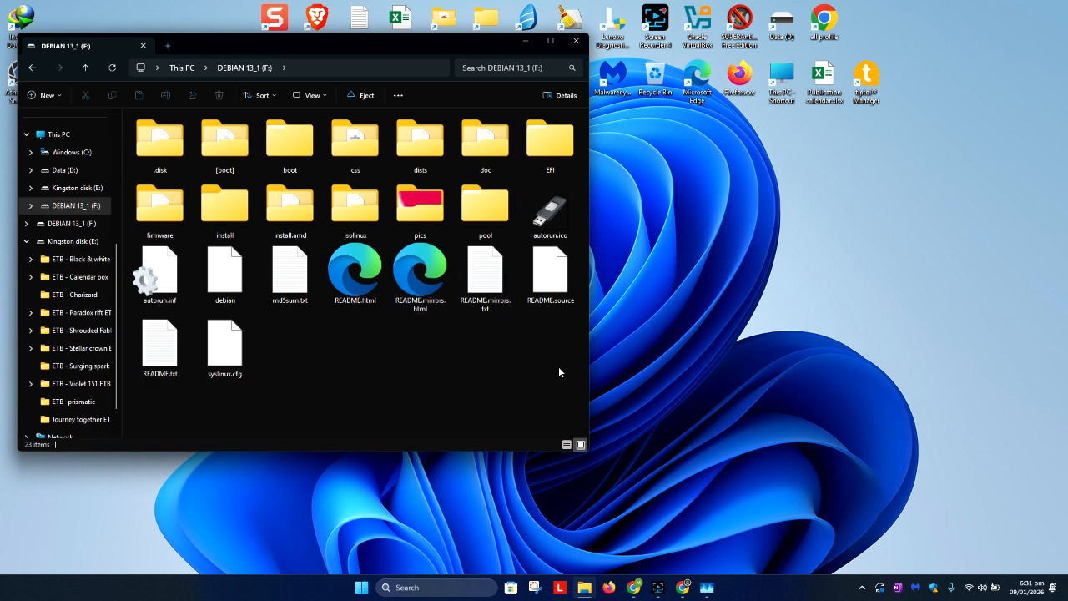
click(717, 408)
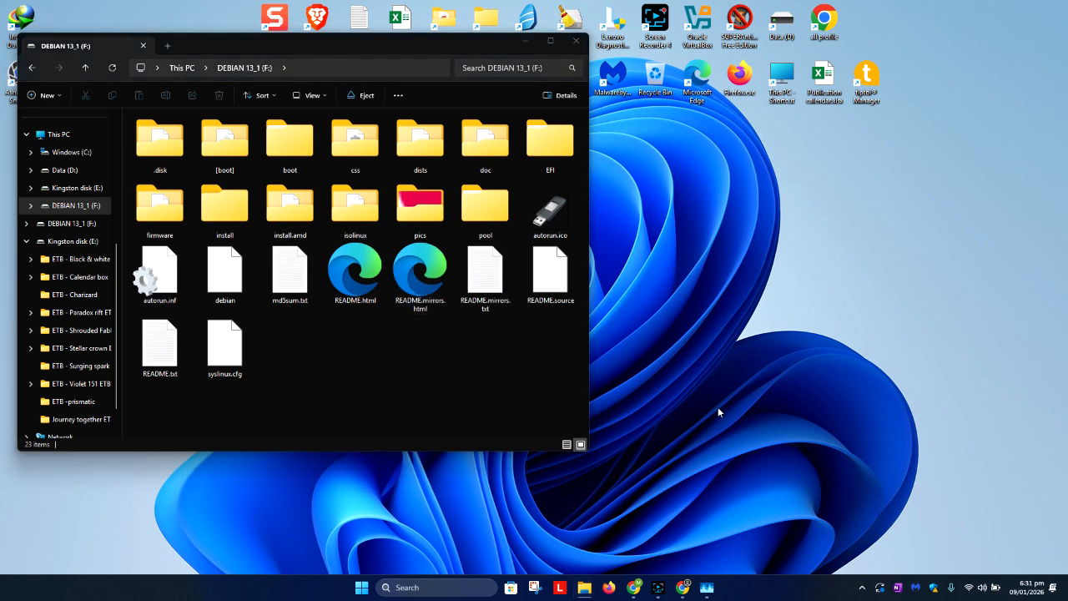